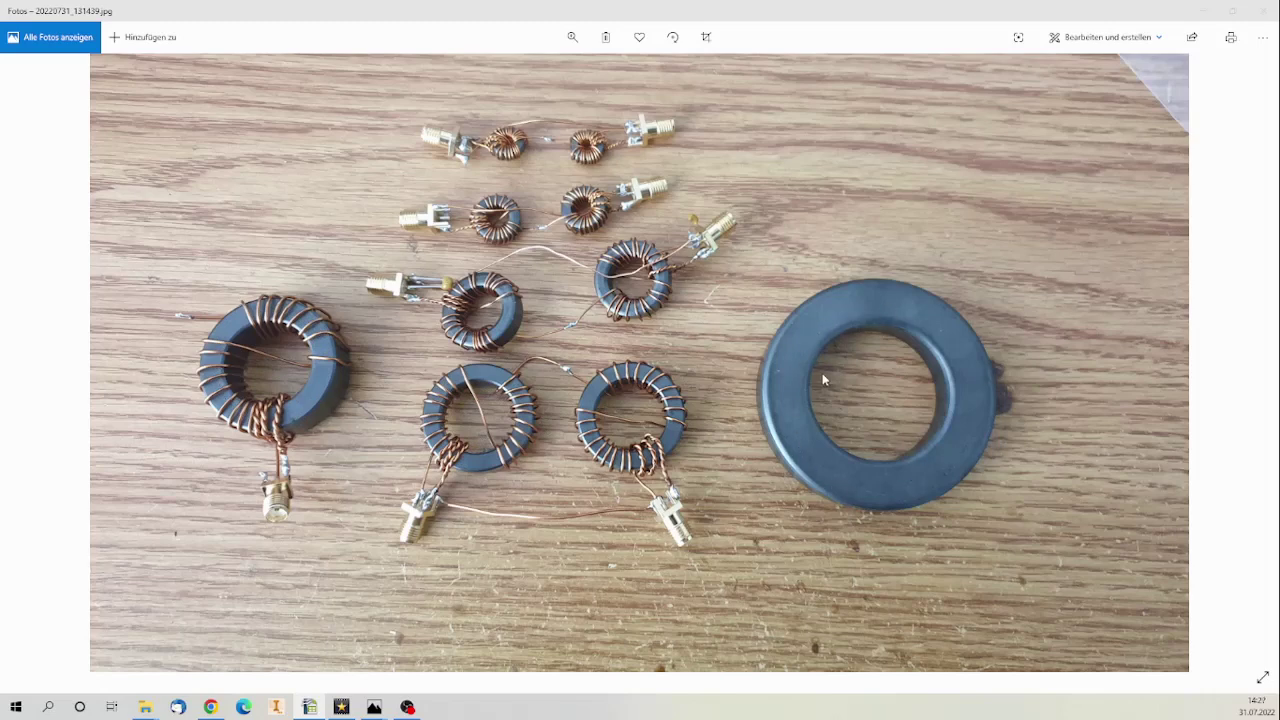
# Step: Zoom in on the winding and SMA connector of the rightmost wound toroid in the photo's bottom row
pyautogui.scroll(-1, 552, 155)
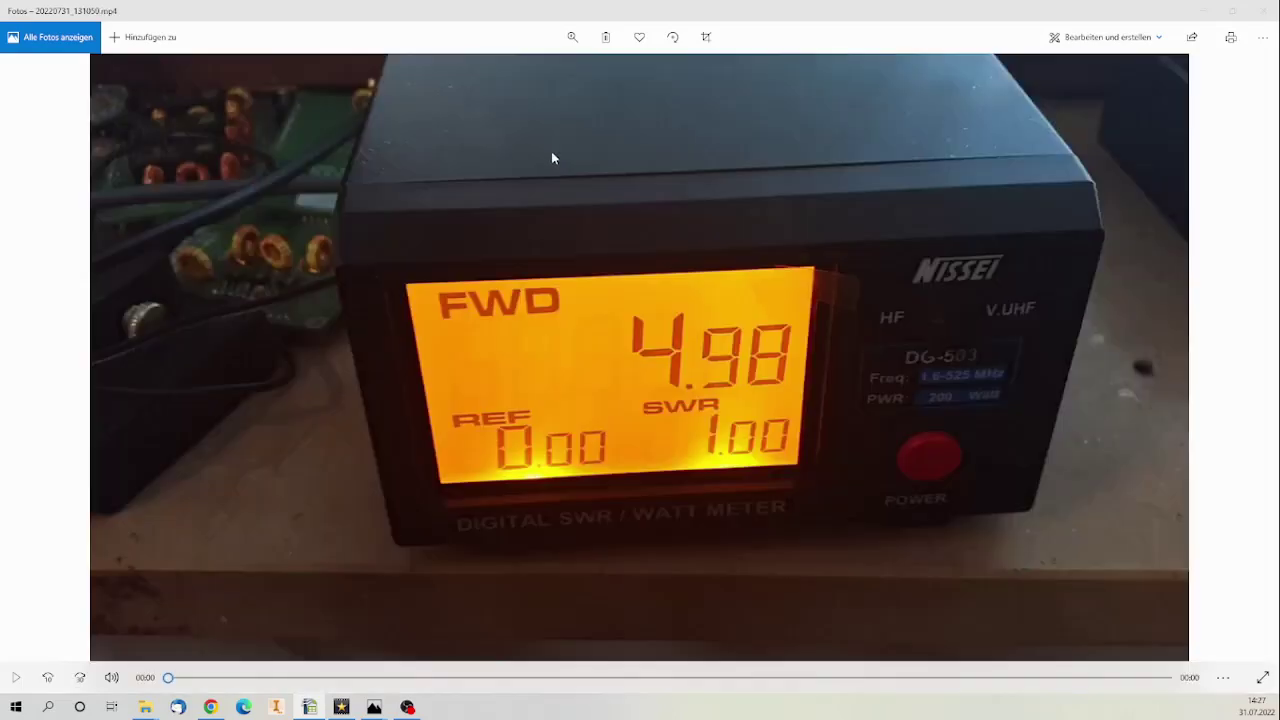
pyautogui.scroll(1, 539, 143)
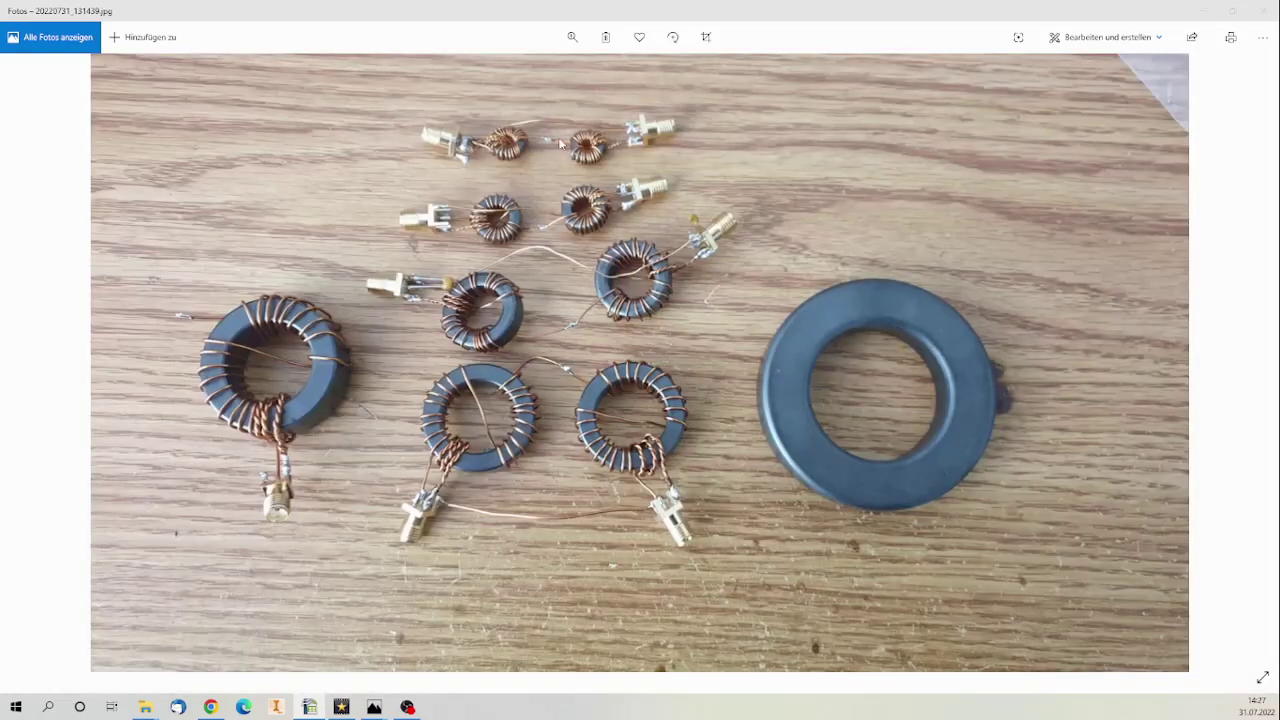
pyautogui.click(572, 37)
pyautogui.moveTo(511, 72); pyautogui.dragTo(542, 72)
pyautogui.moveTo(470, 445); pyautogui.dragTo(770, 284)
pyautogui.hscroll(5, 587, 388)
pyautogui.scroll(-2, 587, 388)
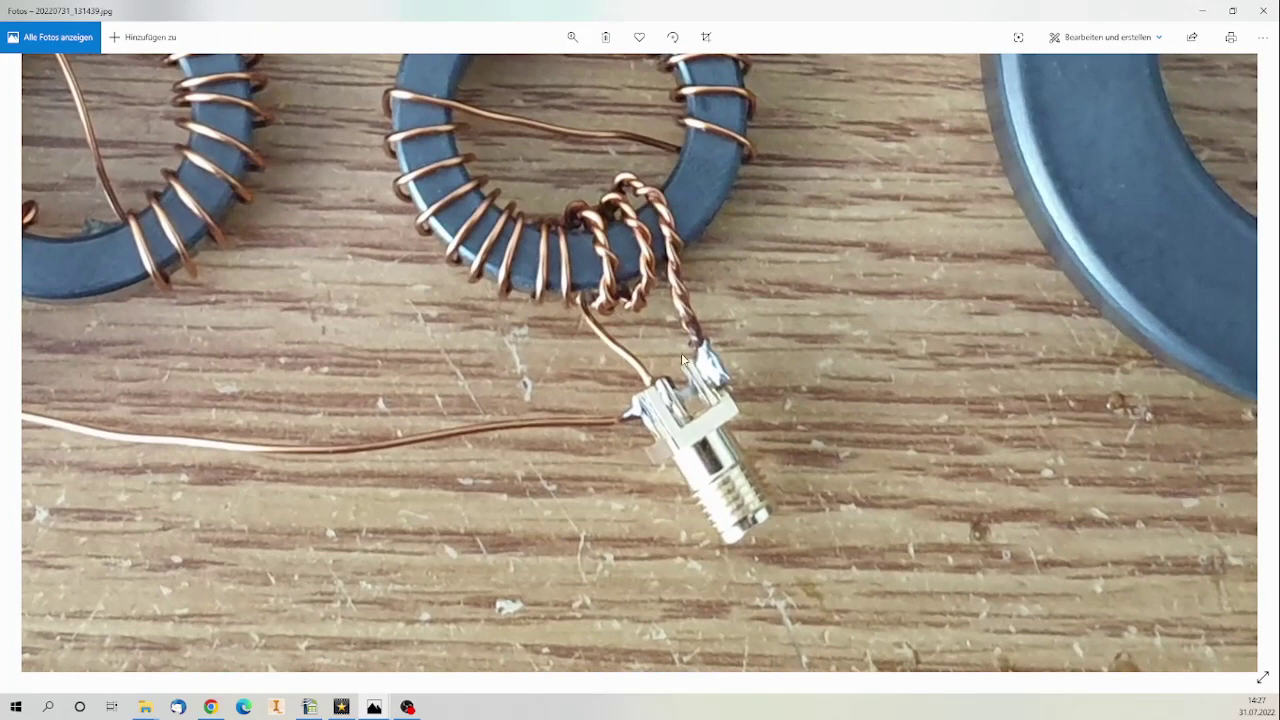
pyautogui.hscroll(2, 690, 400)
pyautogui.scroll(-1, 690, 400)
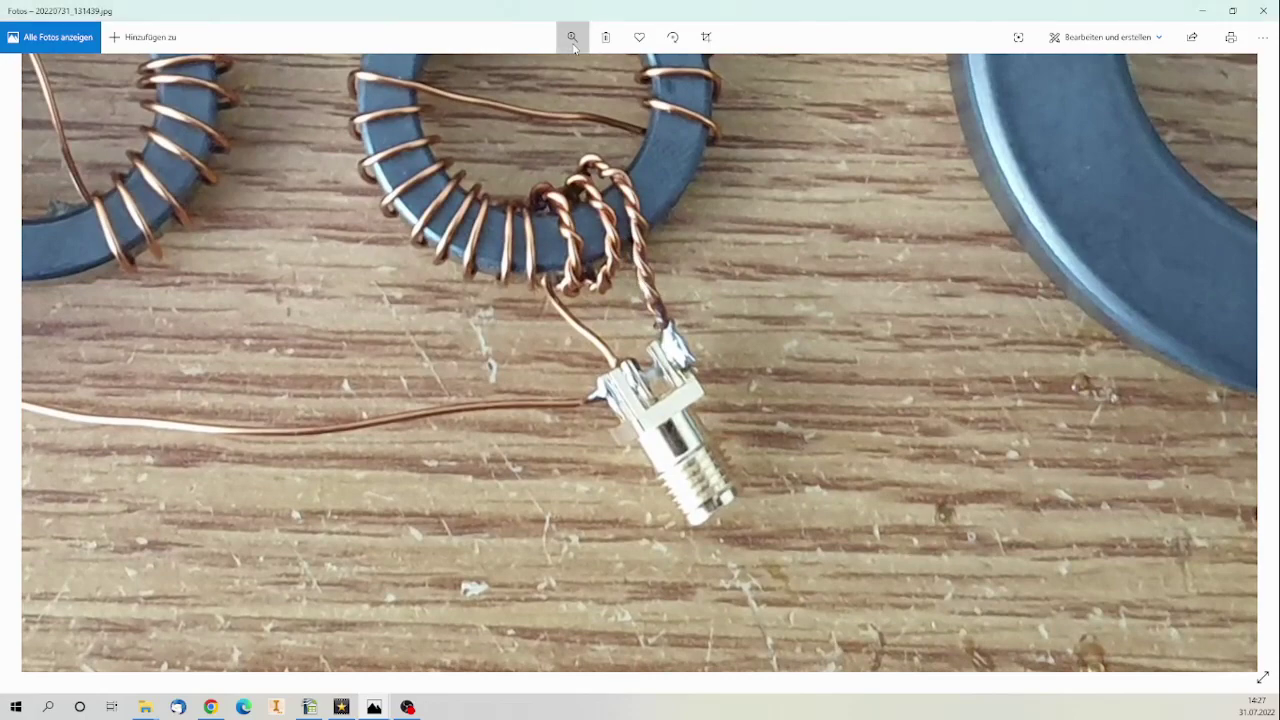
# Step: Magnify the soldered SMA connector and twisted wires further, and zoom back out to view all the toroids
pyautogui.click(572, 37)
pyautogui.moveTo(545, 72); pyautogui.dragTo(565, 72)
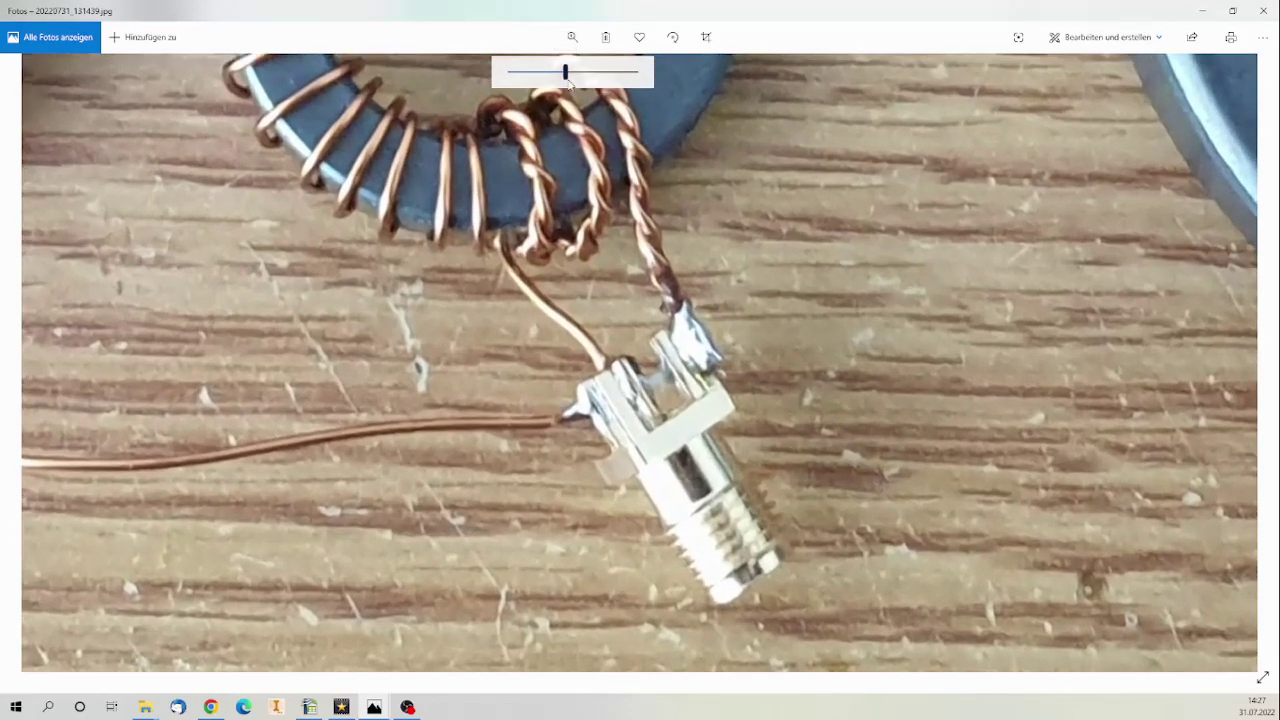
pyautogui.moveTo(565, 72); pyautogui.dragTo(512, 72)
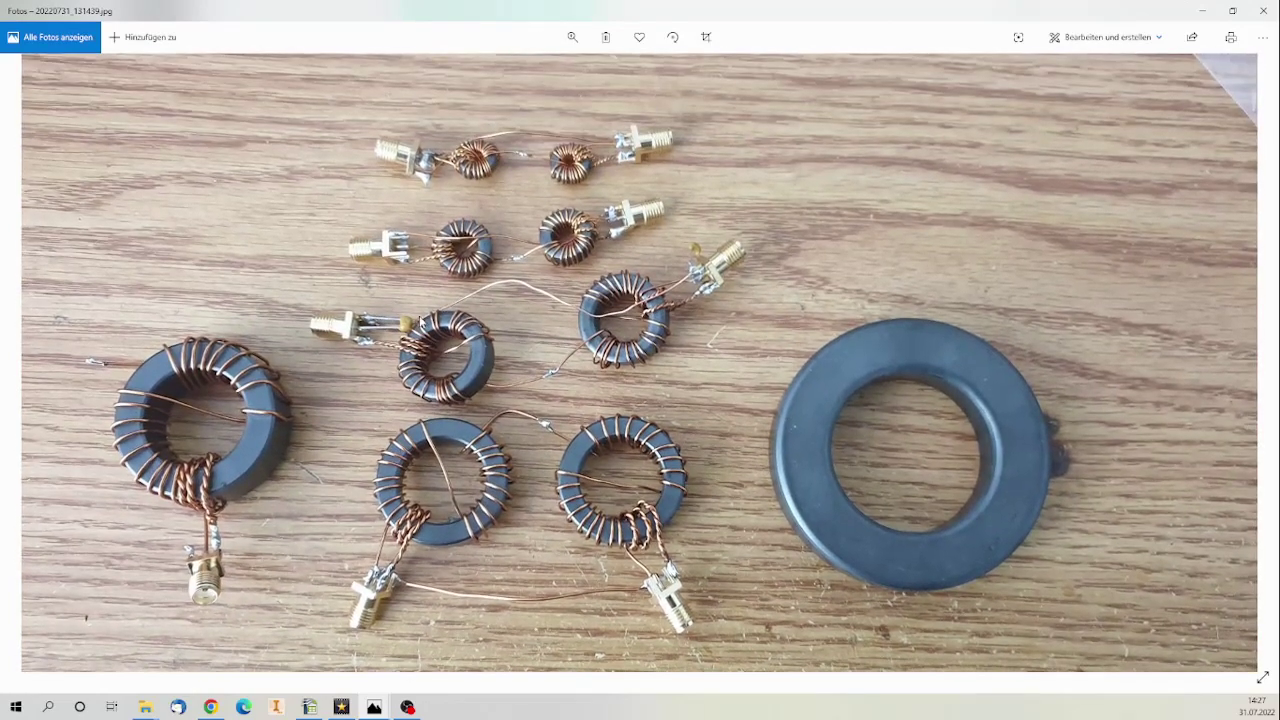
pyautogui.moveTo(396, 300); pyautogui.dragTo(423, 292)
# Step: Examine the toroid with the yellow capacitor and the smaller one above it up close, and return to the whole photo
pyautogui.click(571, 37)
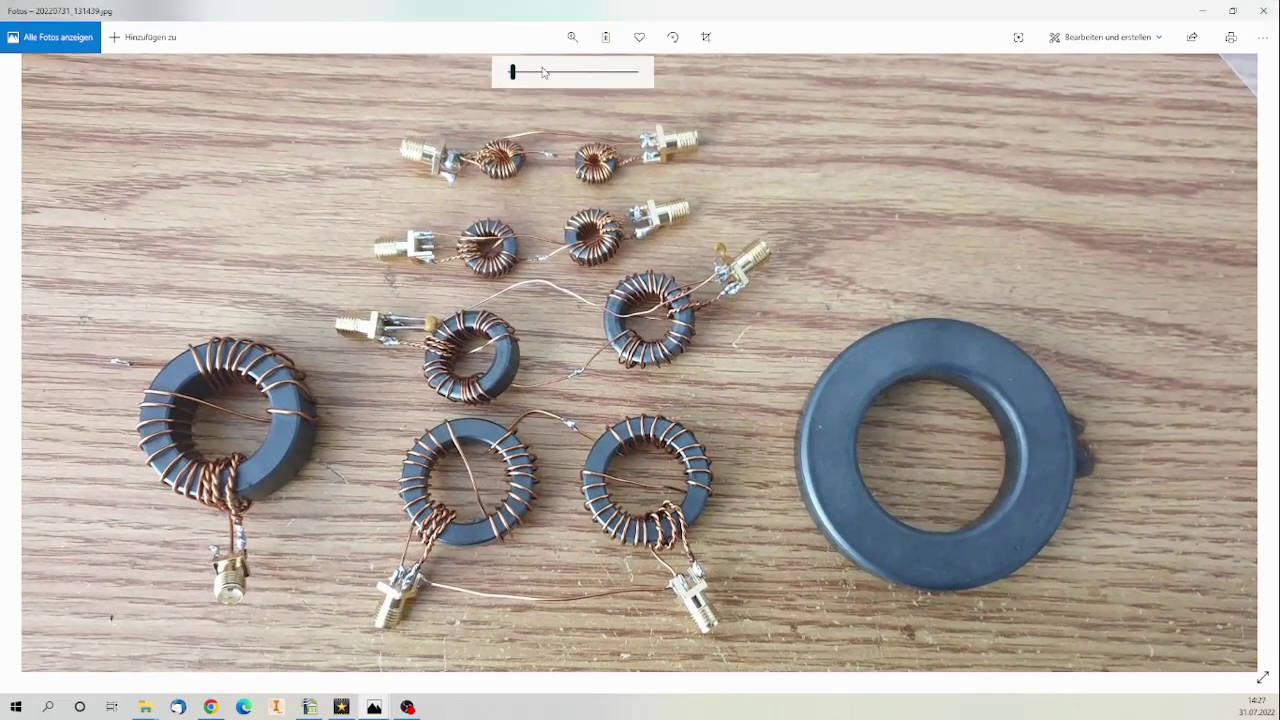
pyautogui.moveTo(541, 72); pyautogui.dragTo(580, 72)
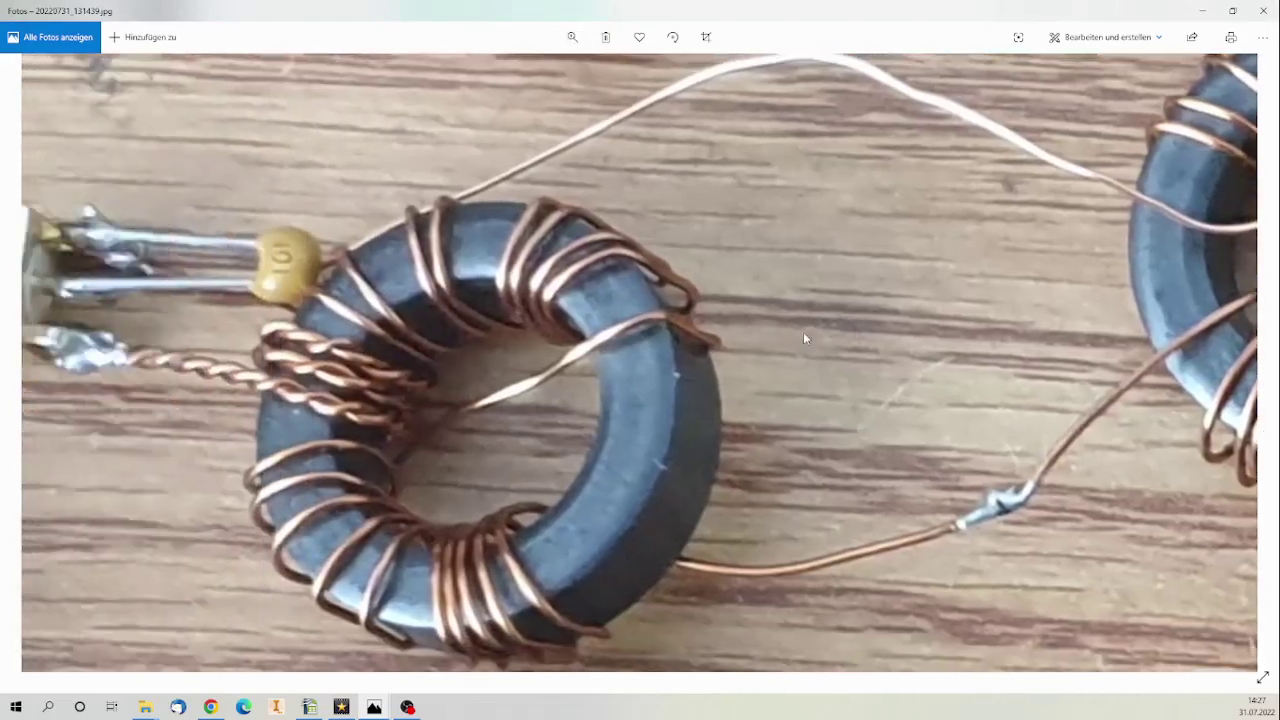
pyautogui.hscroll(-2, 778, 345)
pyautogui.scroll(5, 620, 270)
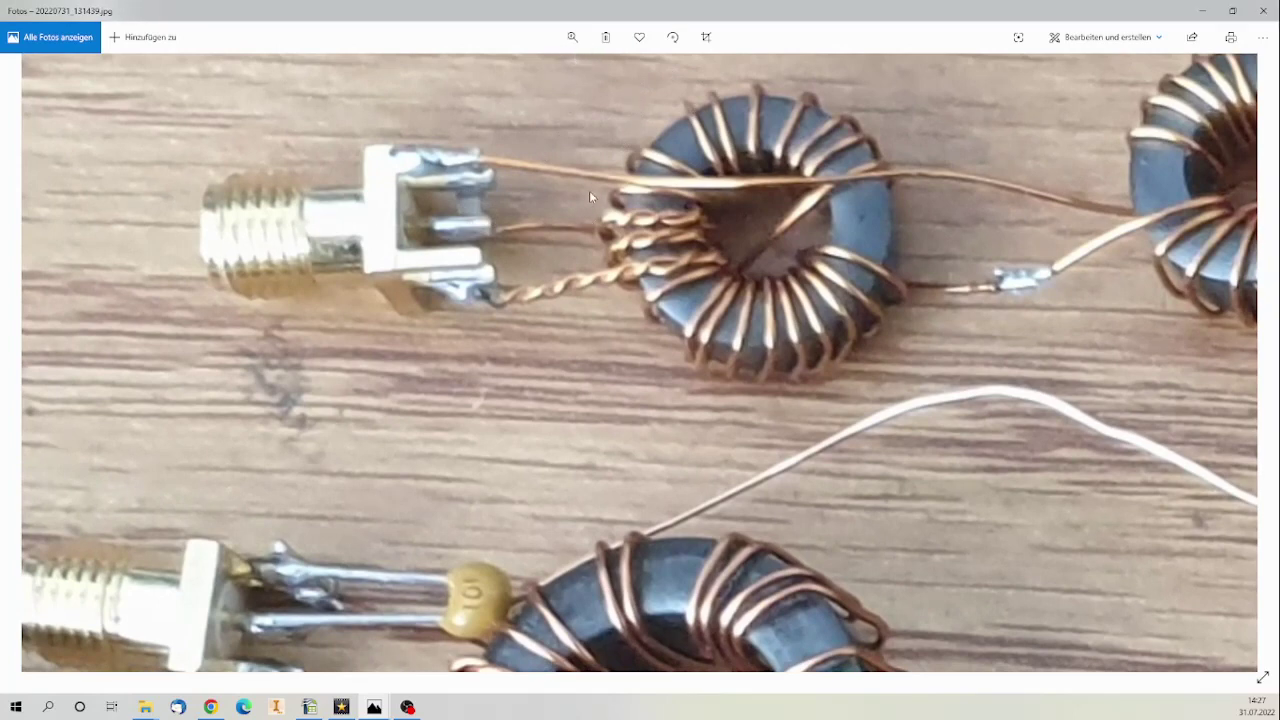
pyautogui.click(572, 37)
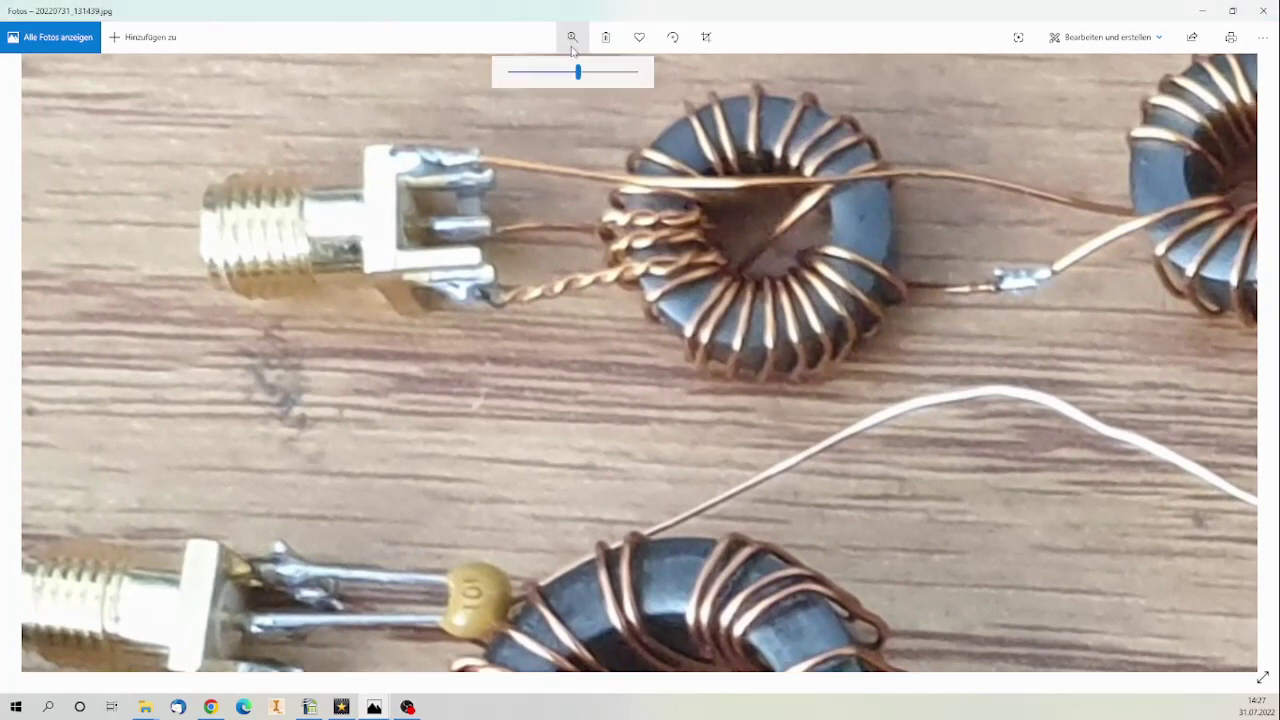
pyautogui.moveTo(583, 72); pyautogui.dragTo(510, 72)
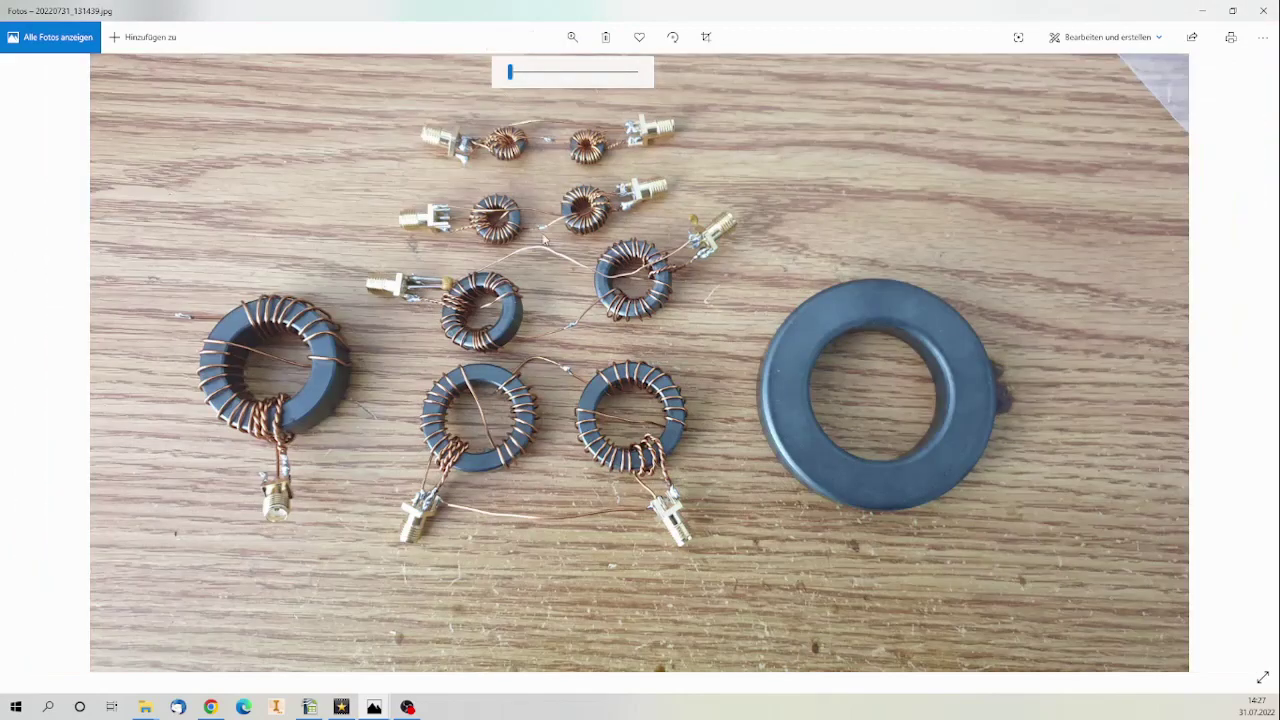
# Step: Switch from the NanoVNA SWR photo to the toroid overview photo
pyautogui.click(376, 706)
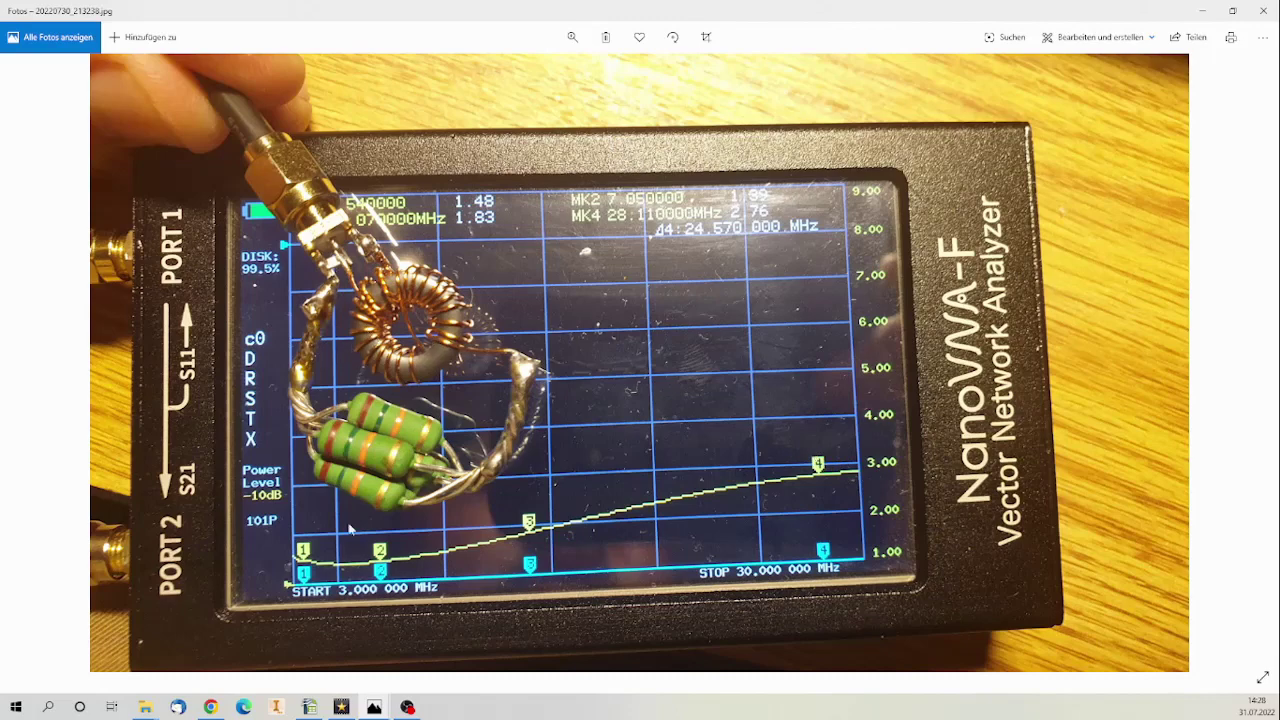
pyautogui.click(375, 709)
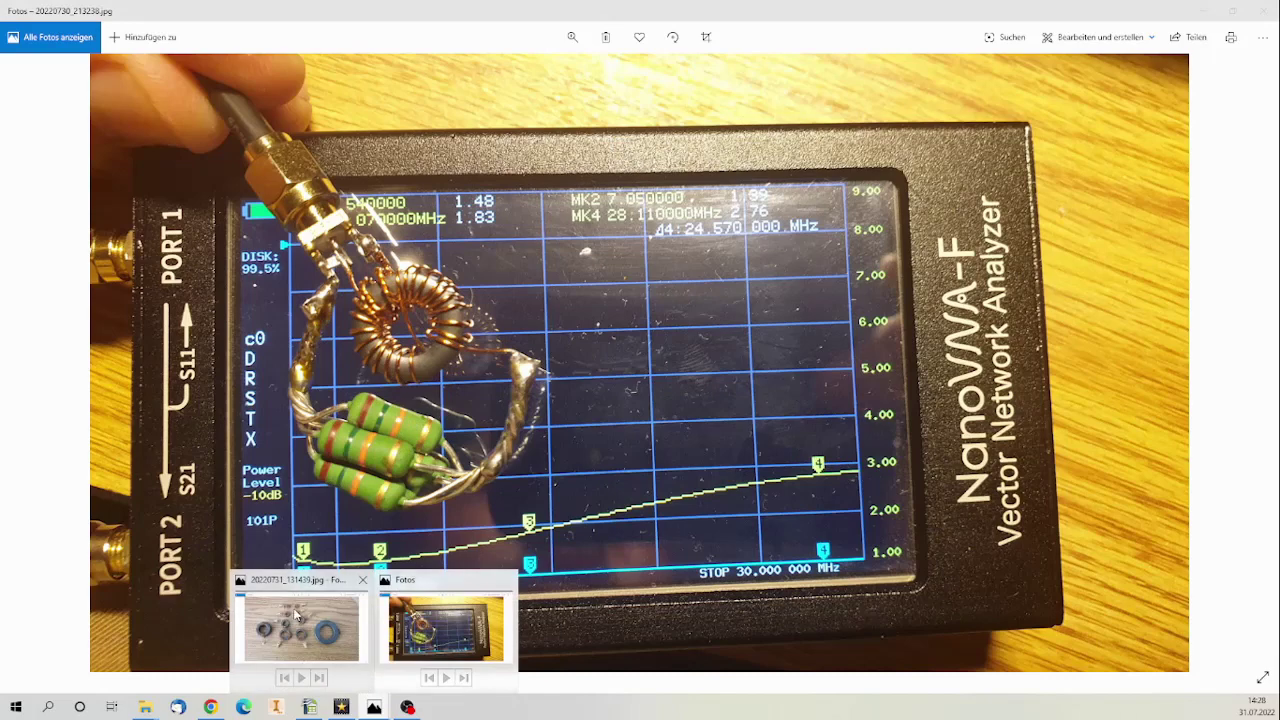
pyautogui.click(294, 612)
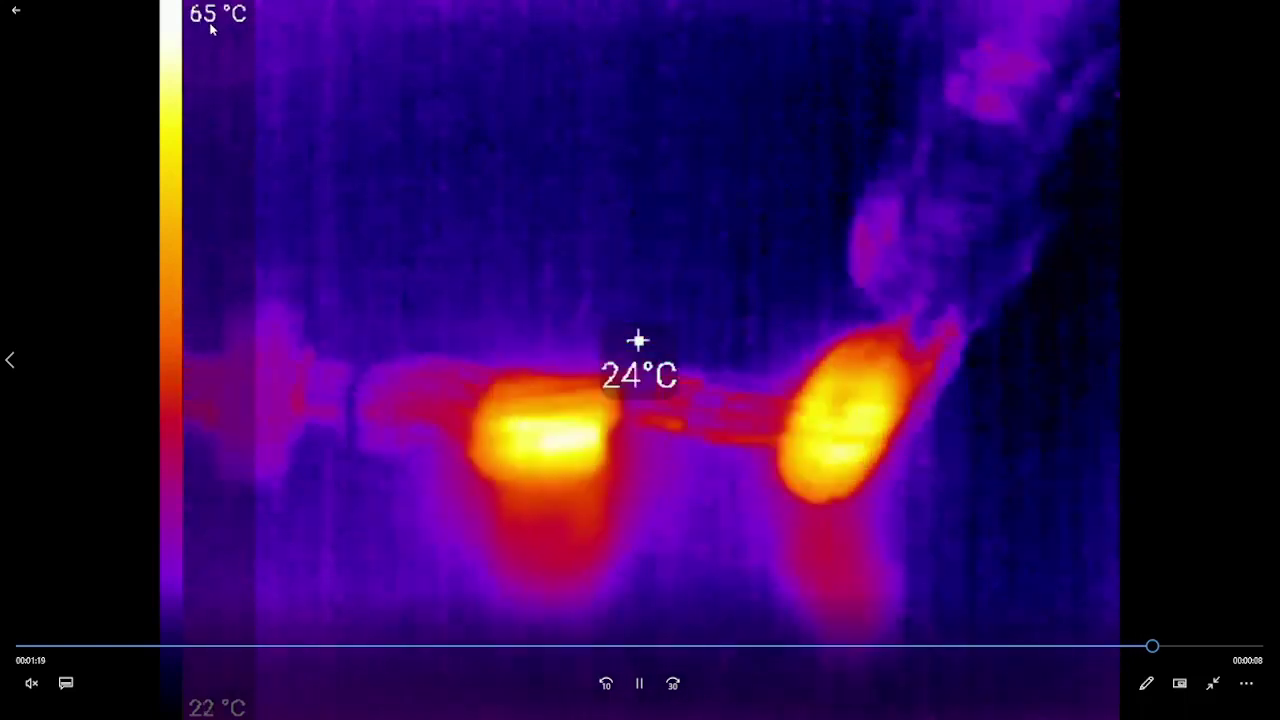
# Step: Pause the thermal video and view the photo of the two small transformers connected back to back
pyautogui.click(639, 684)
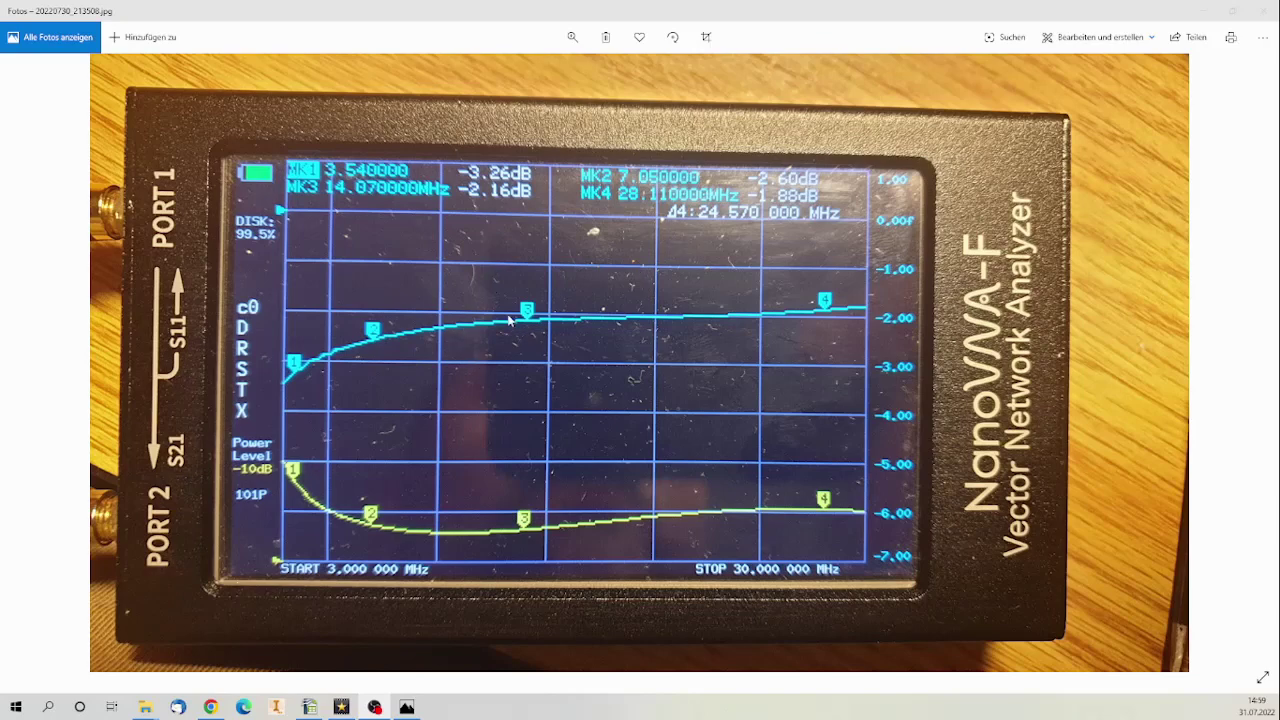
pyautogui.click(1247, 362)
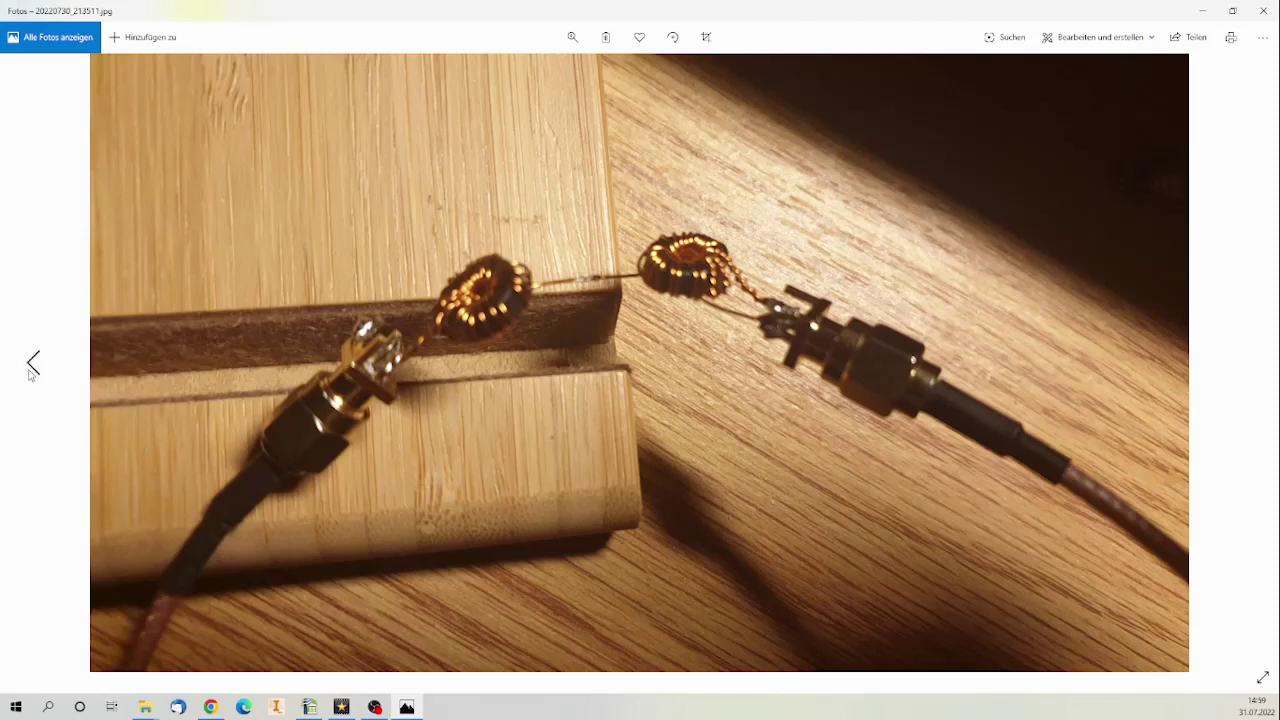
pyautogui.click(33, 364)
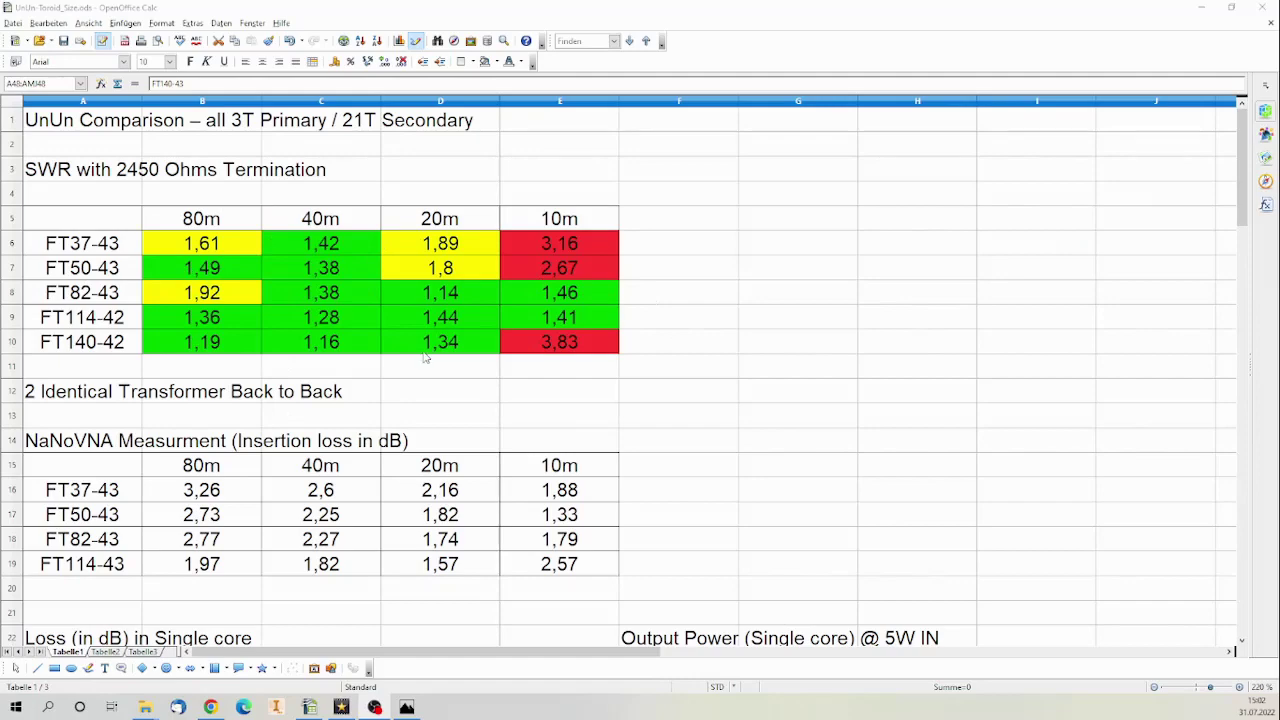
# Step: Look over the UnUn comparison sheet, its 3T primary / 21T secondary title and the 2450 ohm SWR heading
pyautogui.scroll(-6, 424, 357)
pyautogui.scroll(6, 424, 357)
pyautogui.click(240, 124)
pyautogui.click(350, 127)
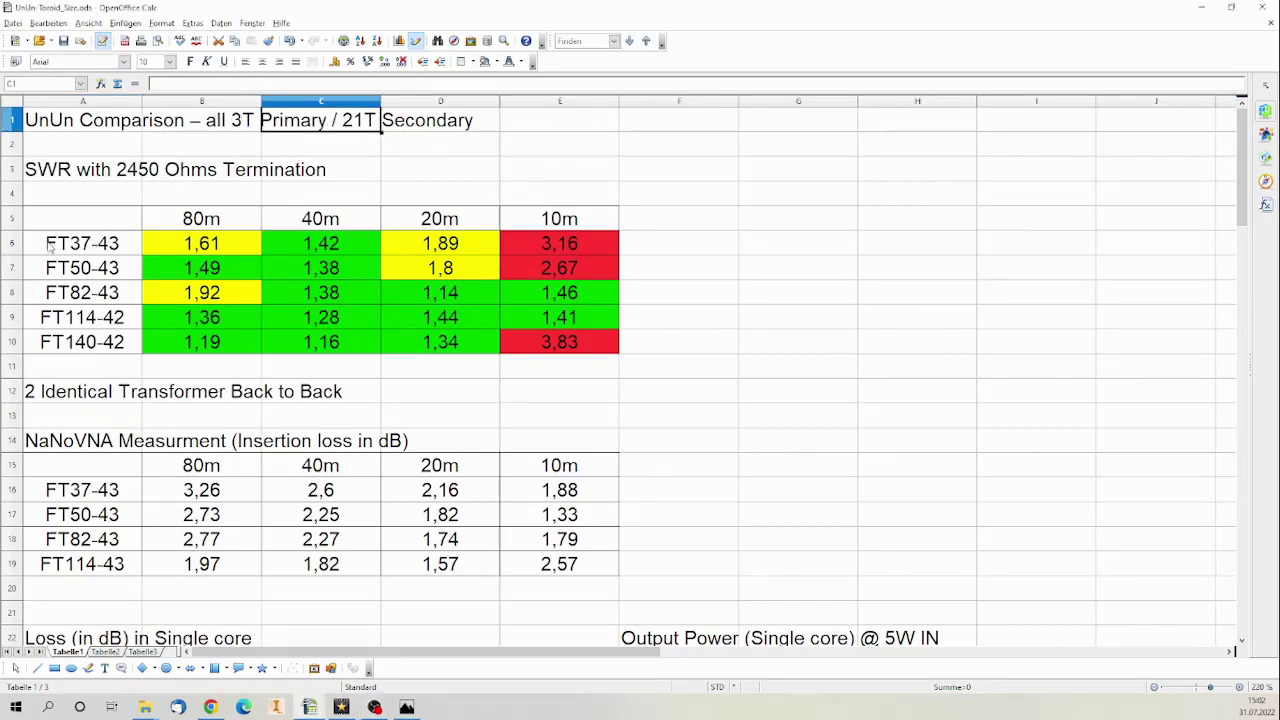
pyautogui.click(48, 173)
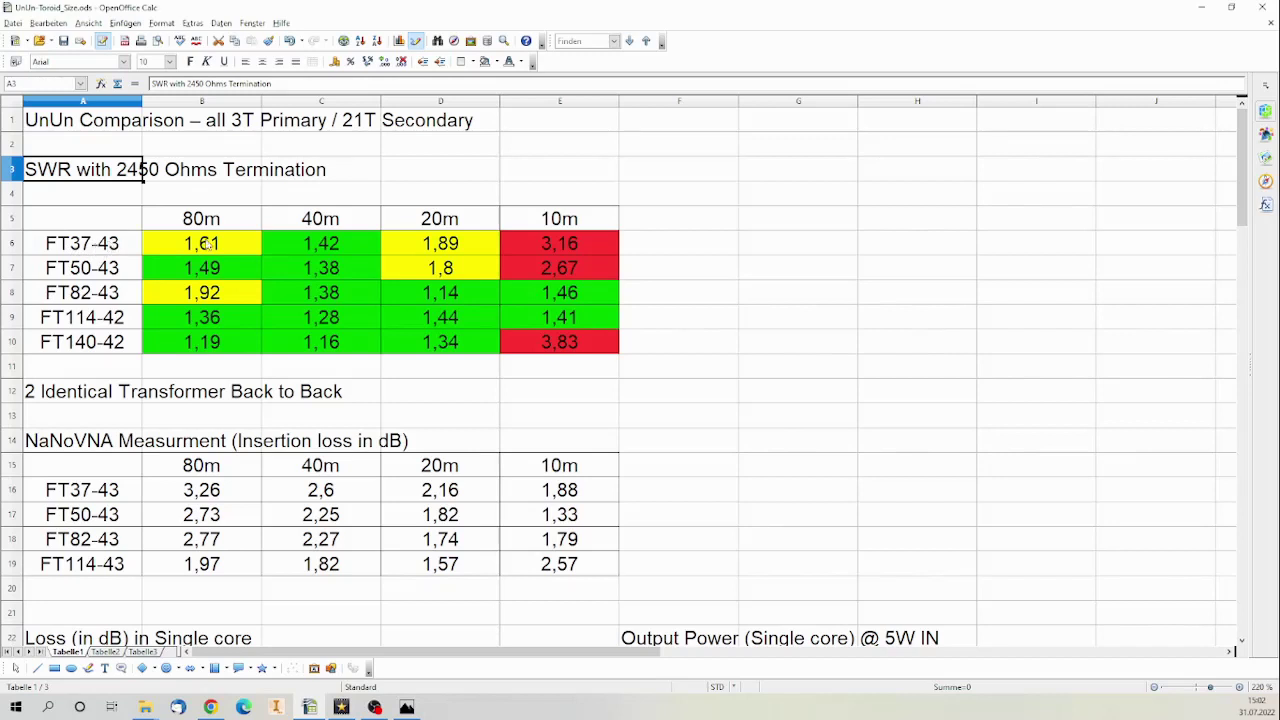
# Step: Go through the SWR values of the FT37-43 and FT50-43 cores from 80m to 10m
pyautogui.click(176, 248)
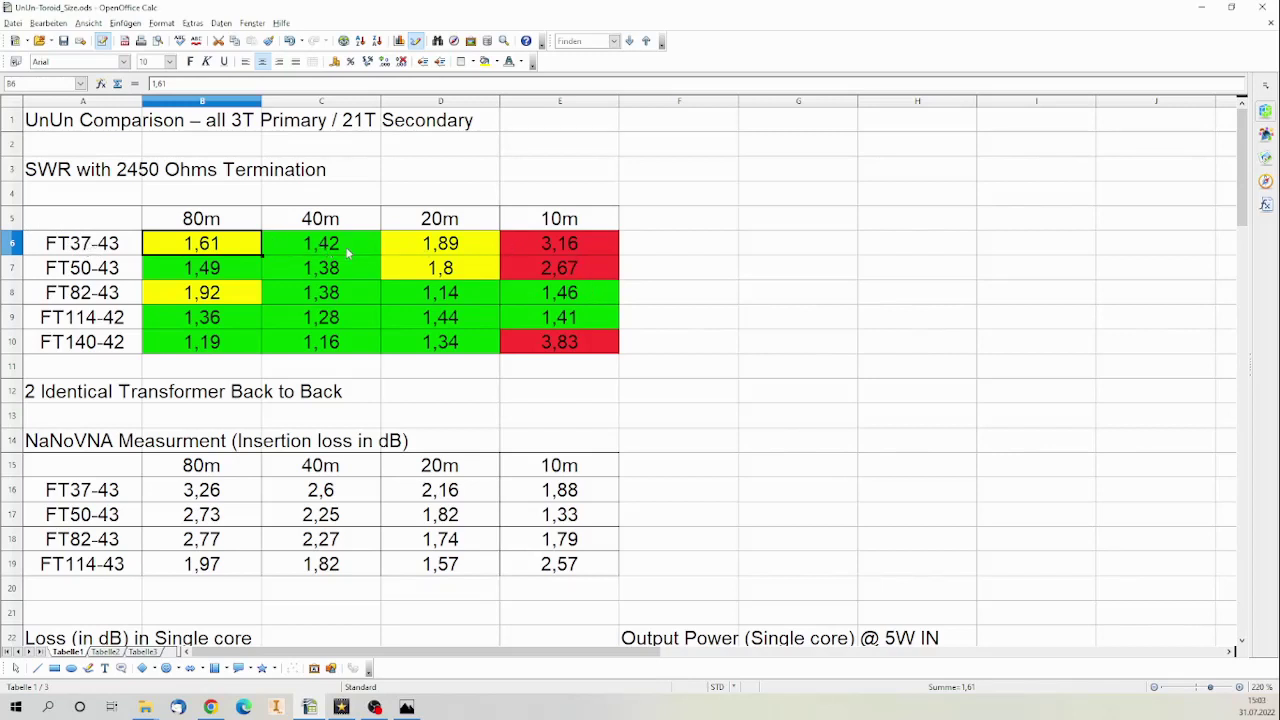
pyautogui.click(441, 248)
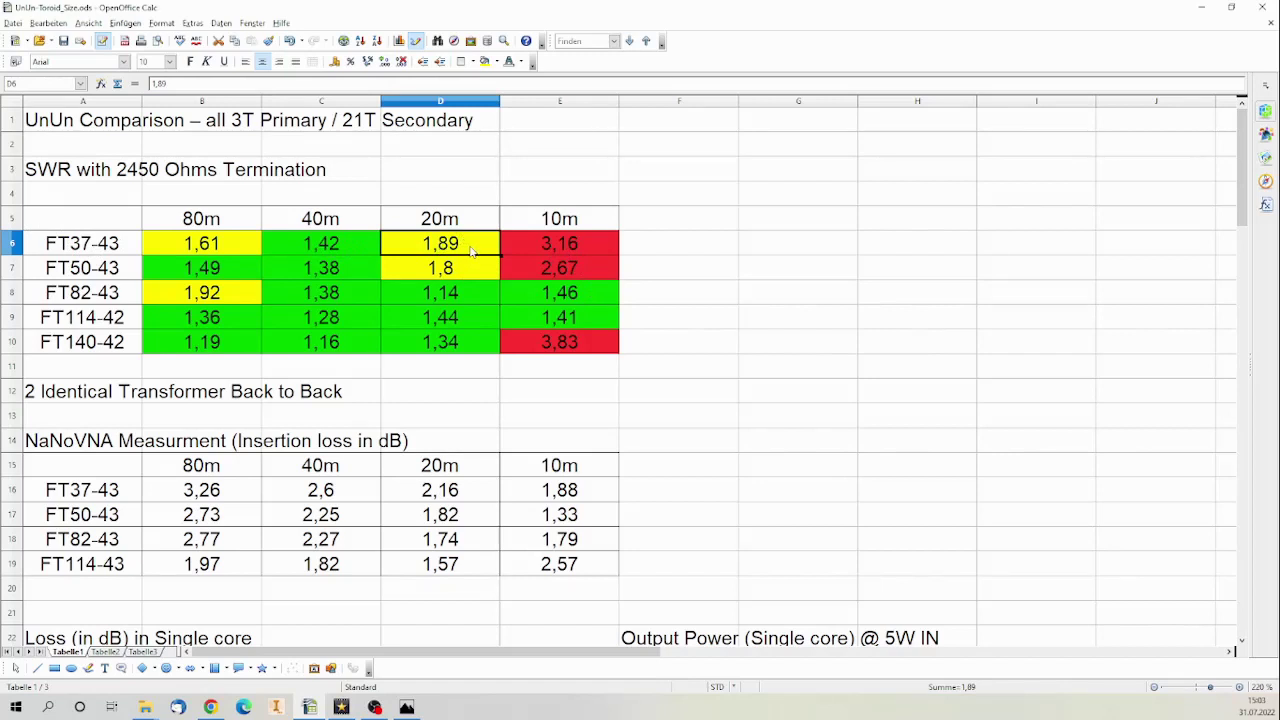
pyautogui.click(578, 243)
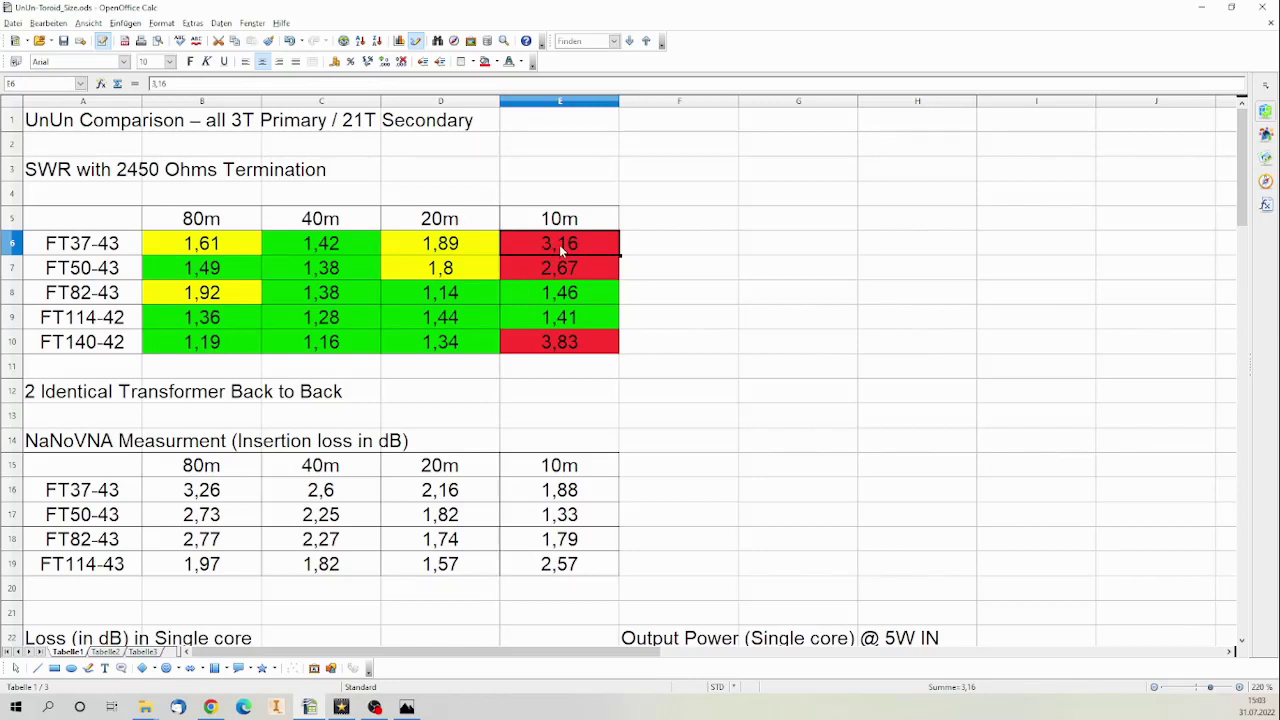
pyautogui.click(186, 270)
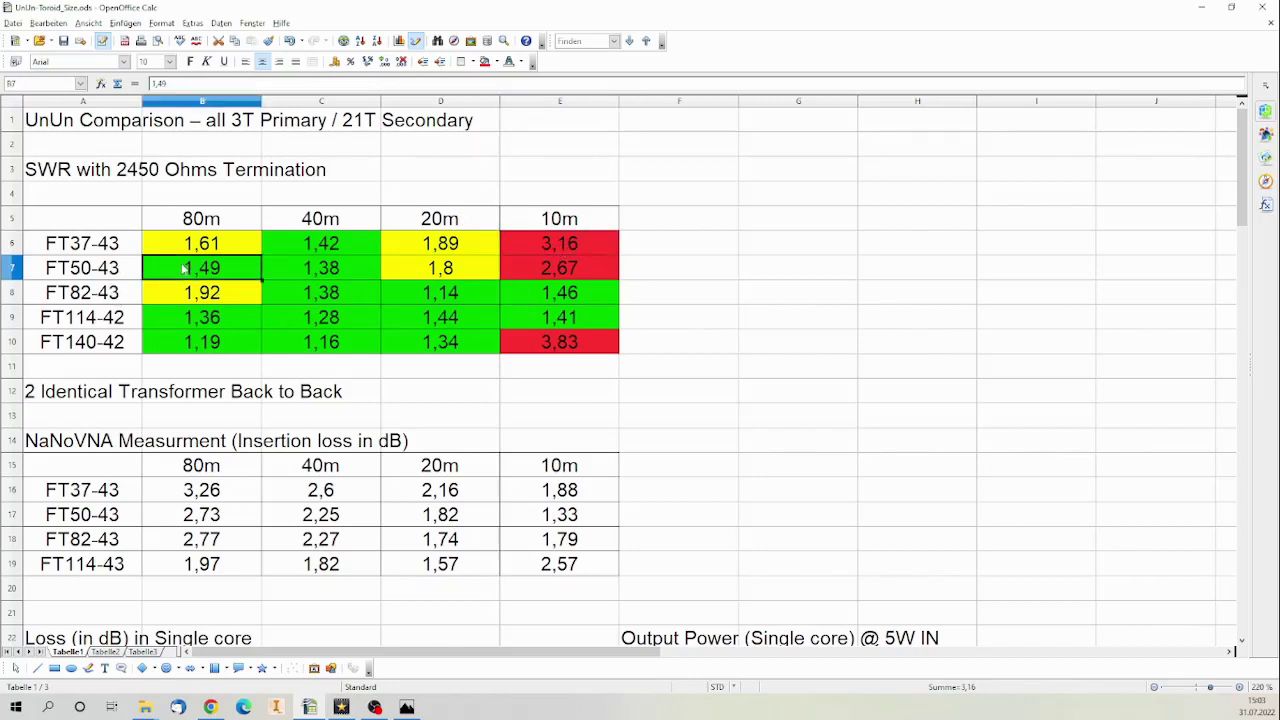
pyautogui.click(298, 270)
pyautogui.press('Right')
pyautogui.press('Right')
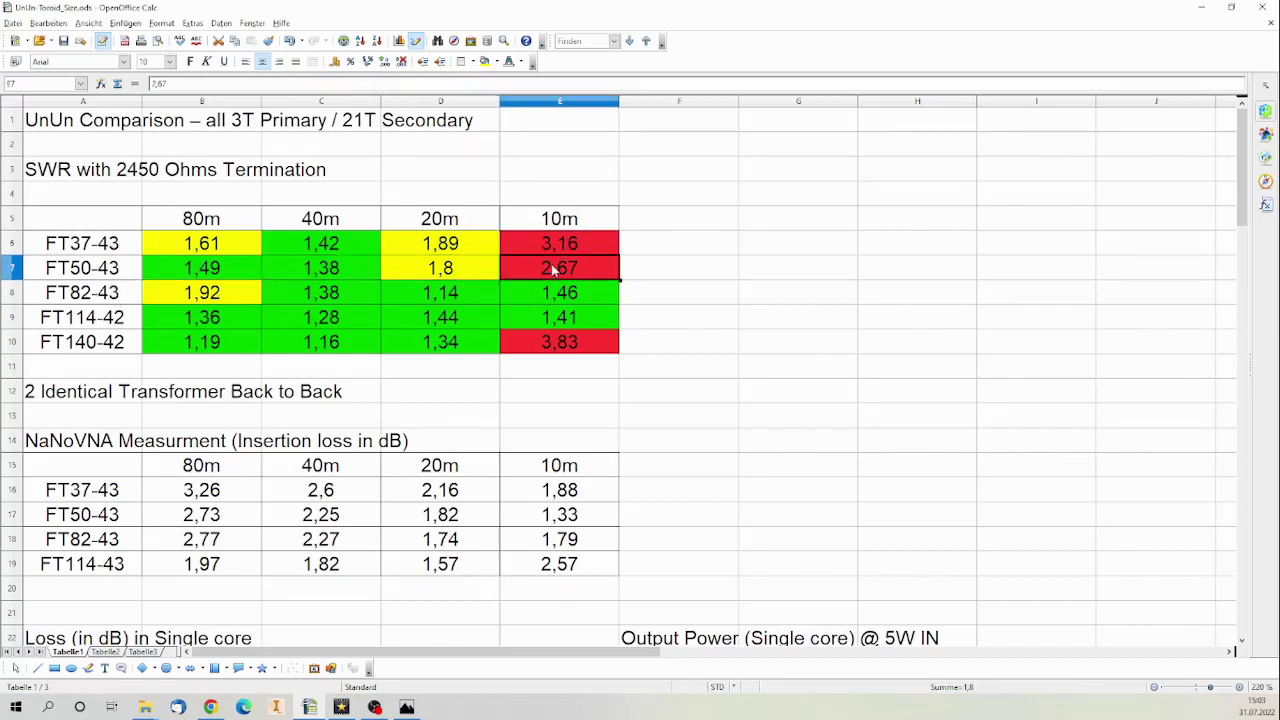
# Step: Review the 80m SWR values of the FT82-43, FT114-42 and FT140-42 cores and the FT140-42's 10m value
pyautogui.click(192, 300)
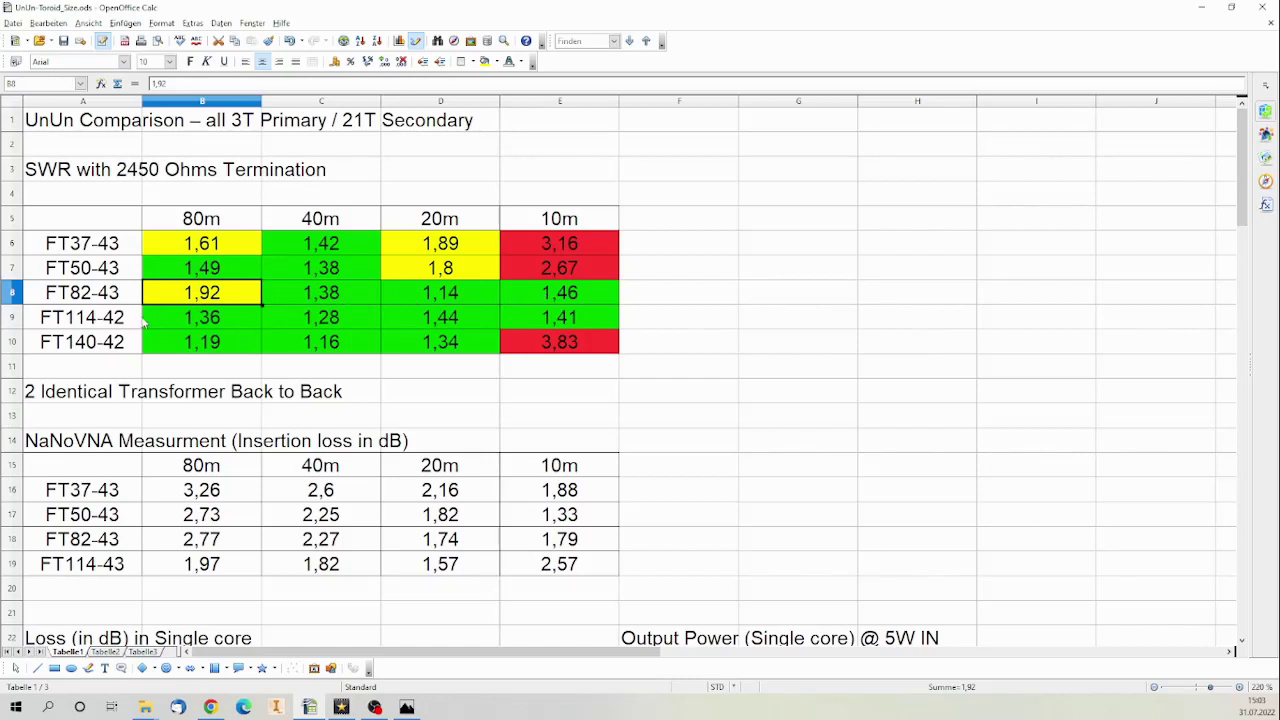
pyautogui.click(176, 318)
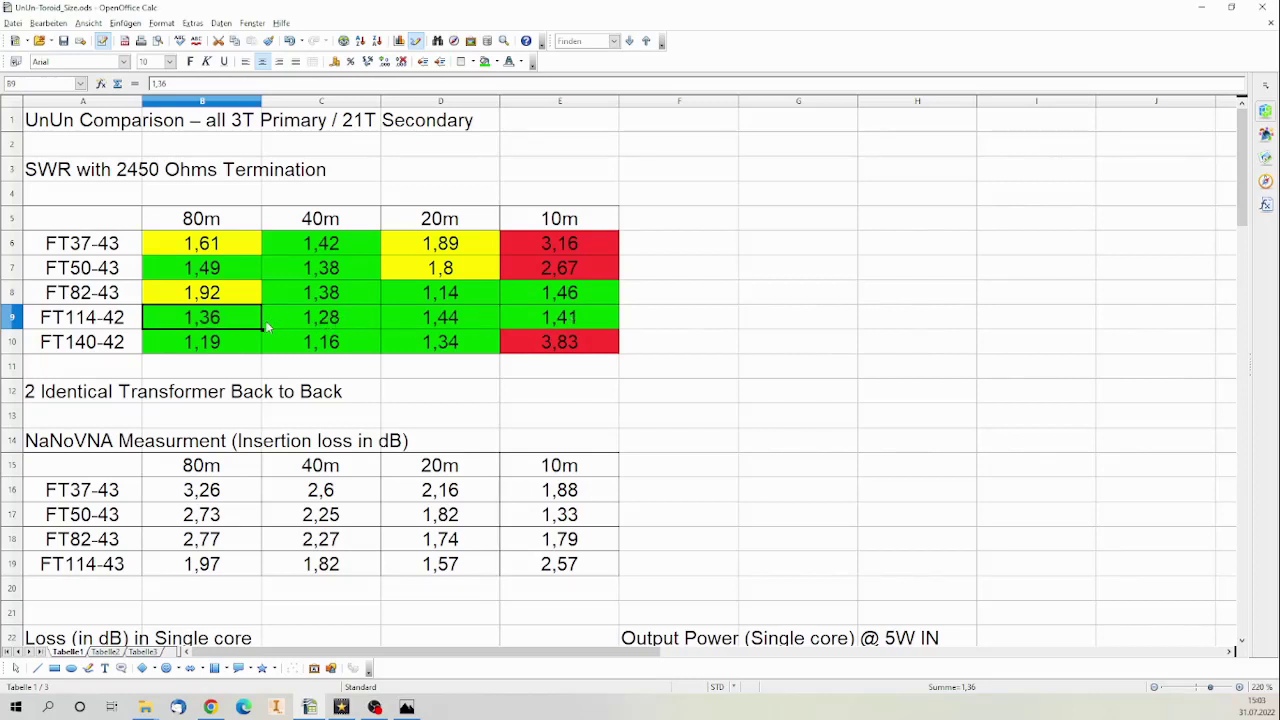
pyautogui.click(88, 349)
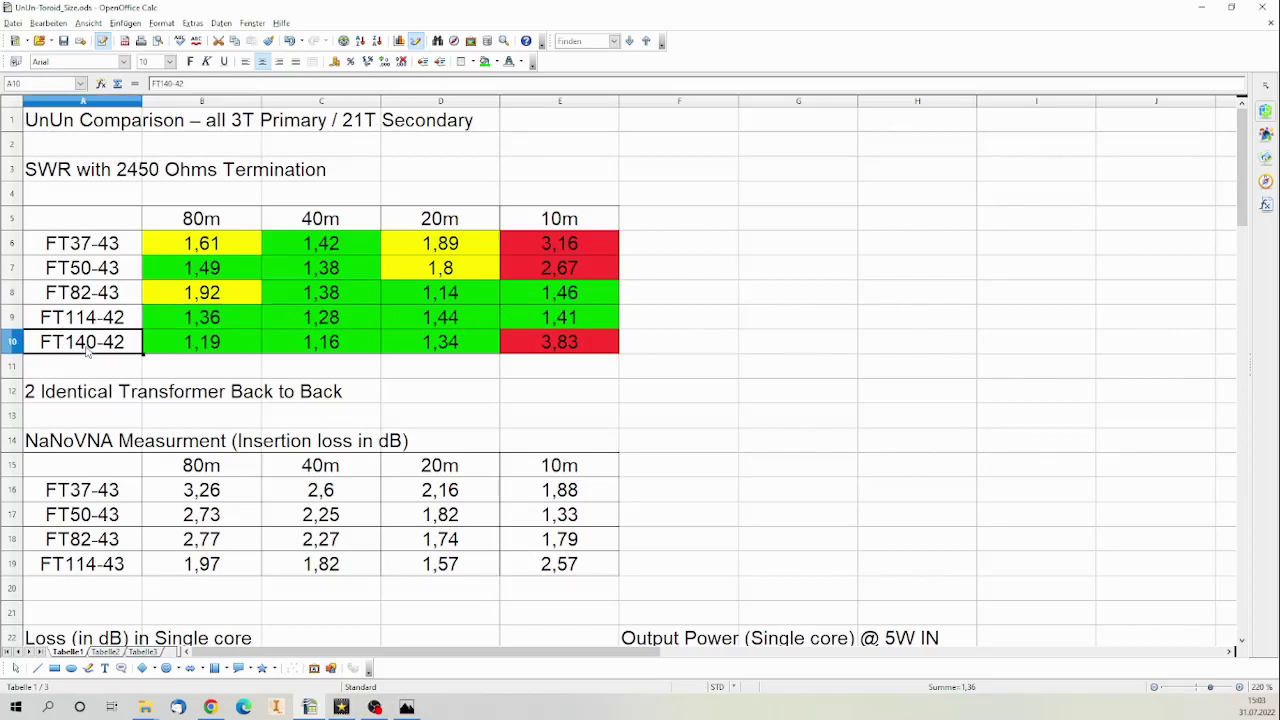
pyautogui.click(187, 344)
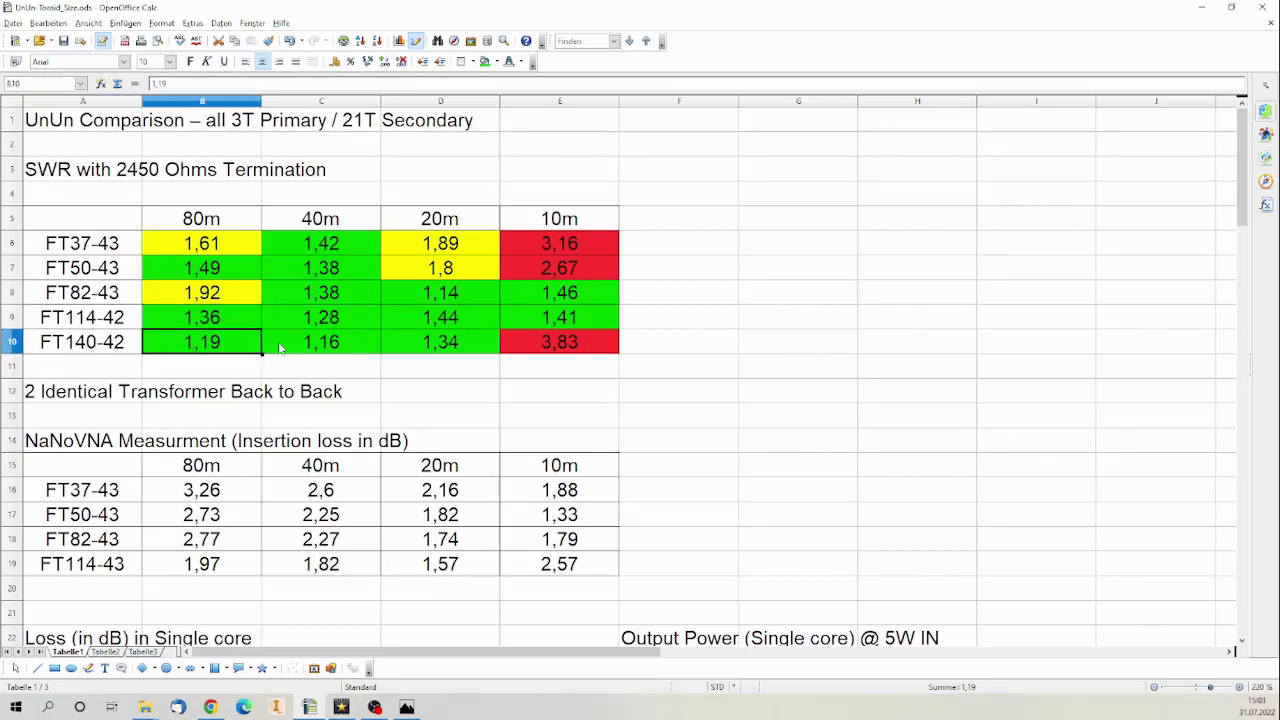
pyautogui.click(541, 343)
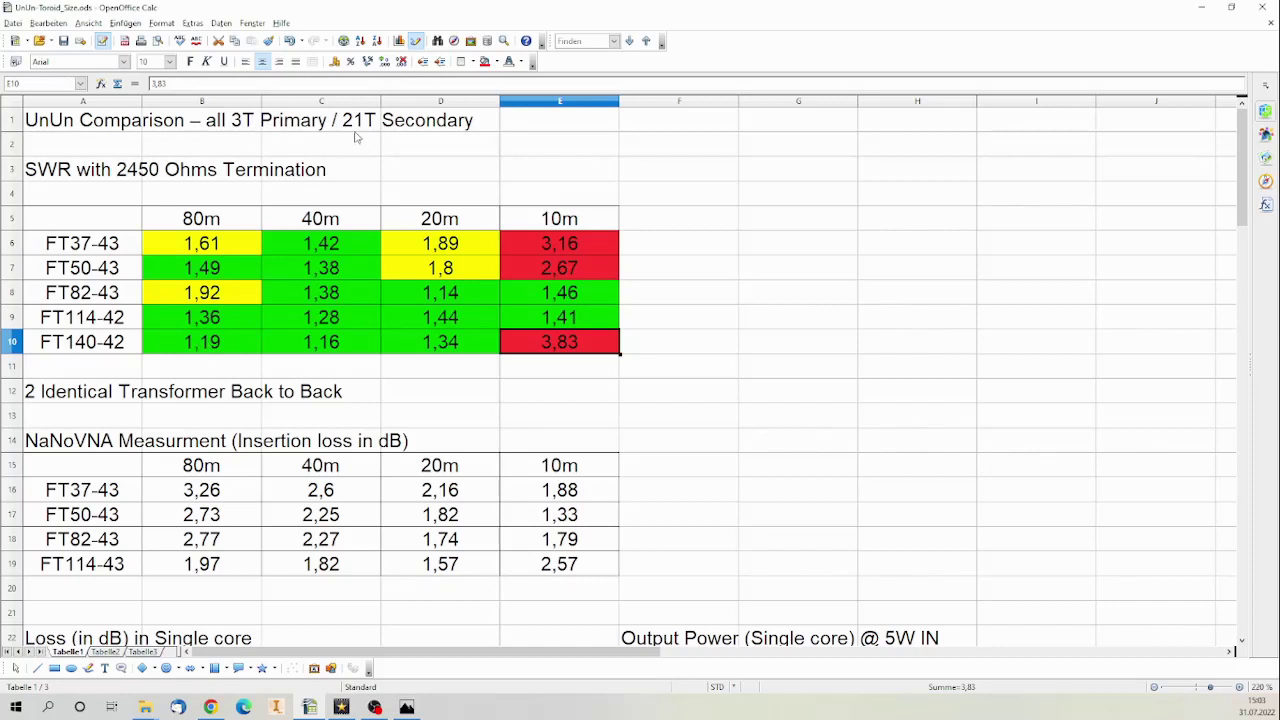
# Step: Highlight the FT140-42 row, the FT37-43 80m value and the FT114-42 row in the SWR table for comparison
pyautogui.click(87, 350)
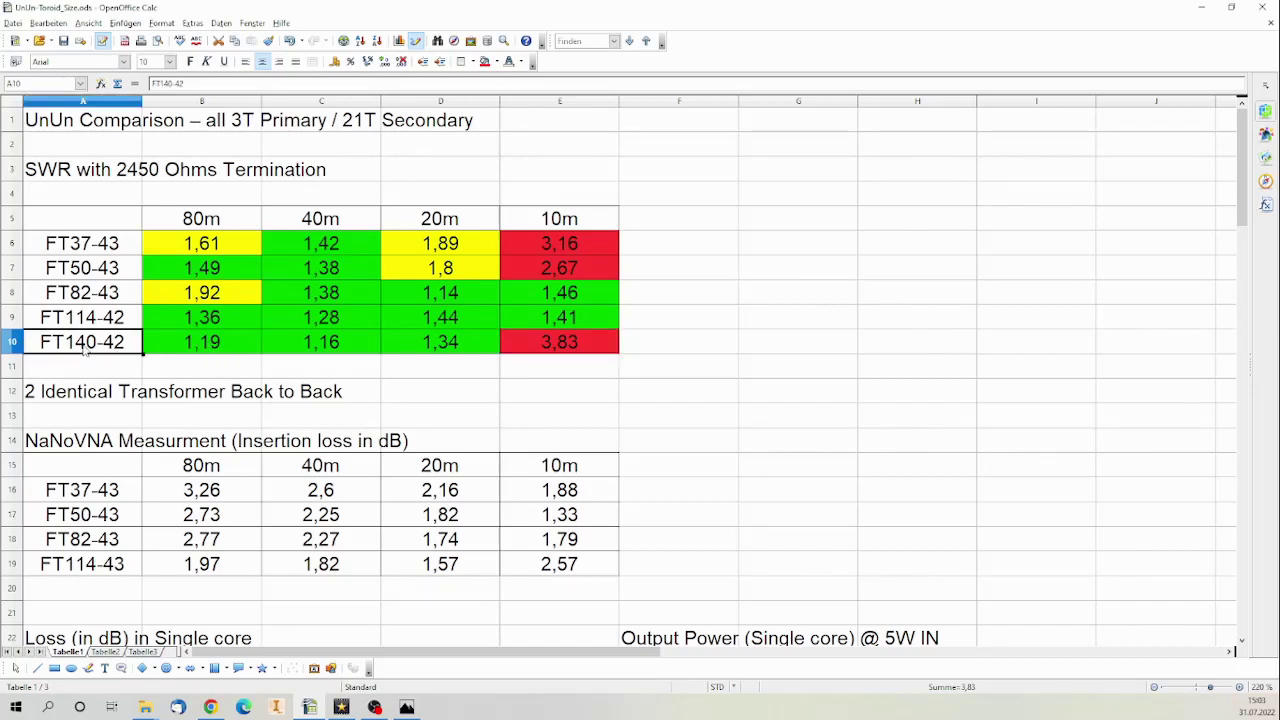
pyautogui.click(13, 345)
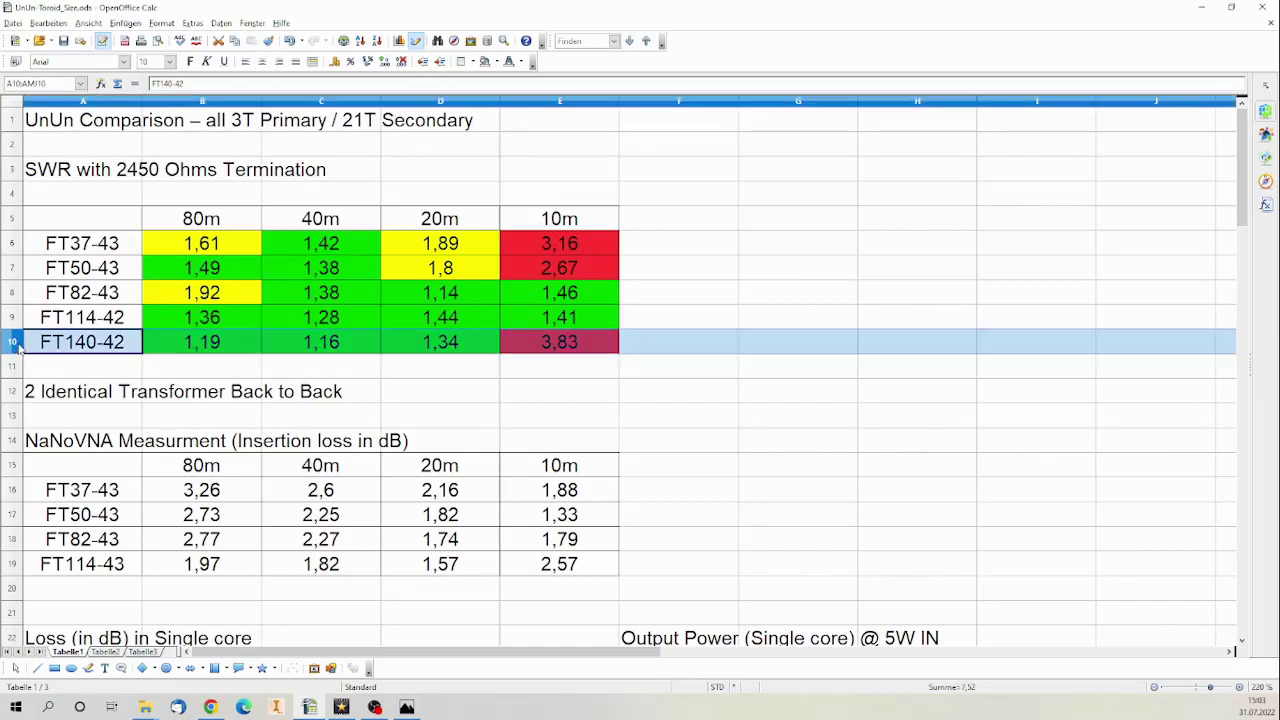
pyautogui.click(205, 246)
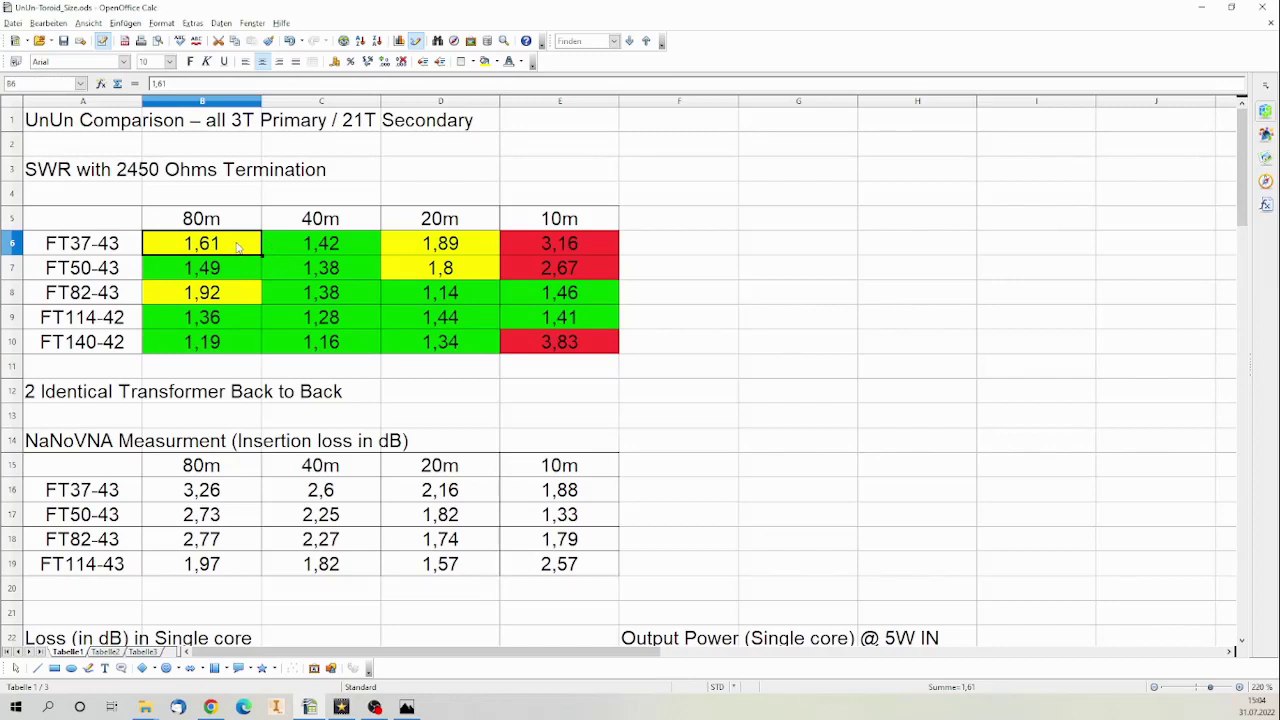
pyautogui.click(8, 318)
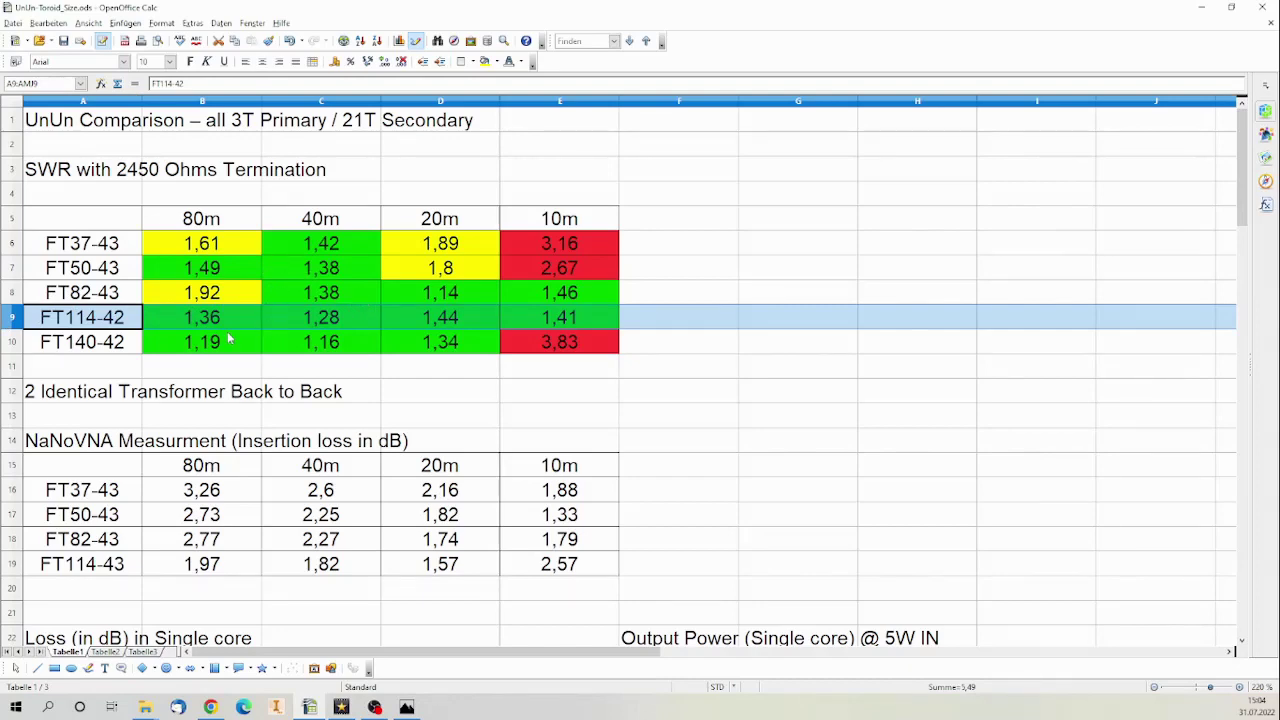
# Step: Go through the back-to-back NanoVNA insertion loss of the FT37-43 from 80m to 10m and the FT50-43 at 80m
pyautogui.scroll(-2, 229, 340)
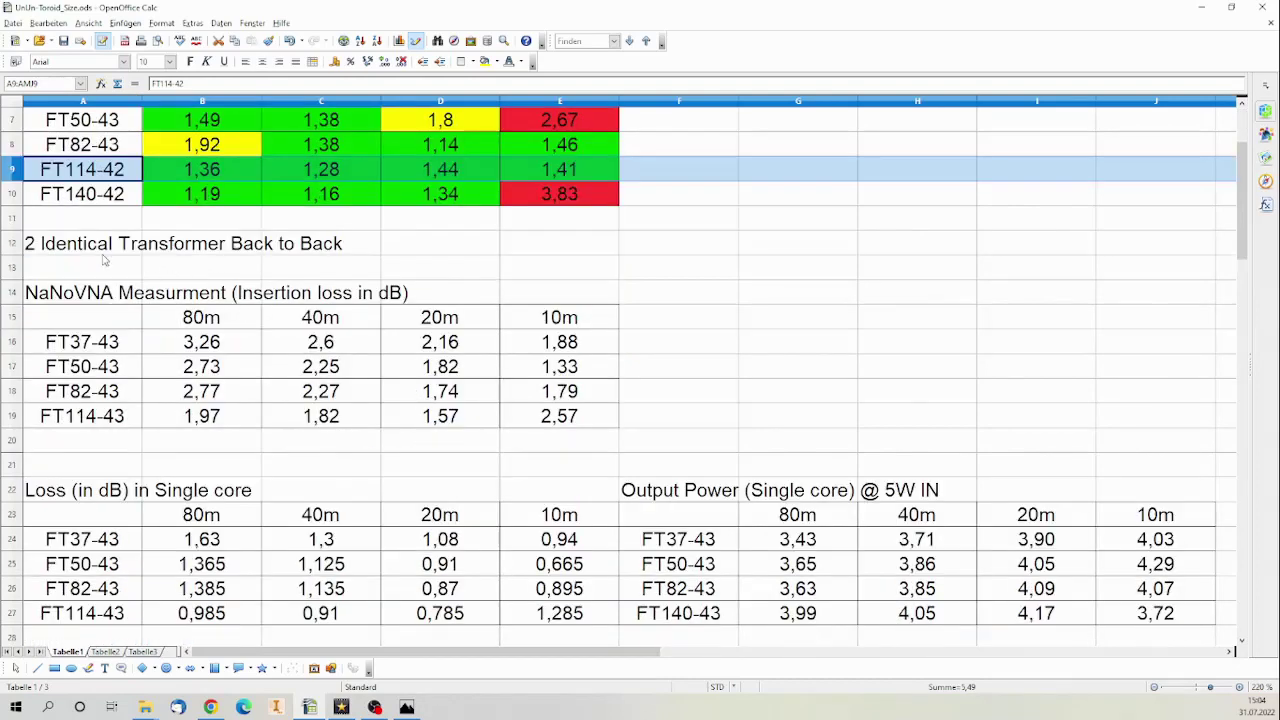
pyautogui.click(72, 246)
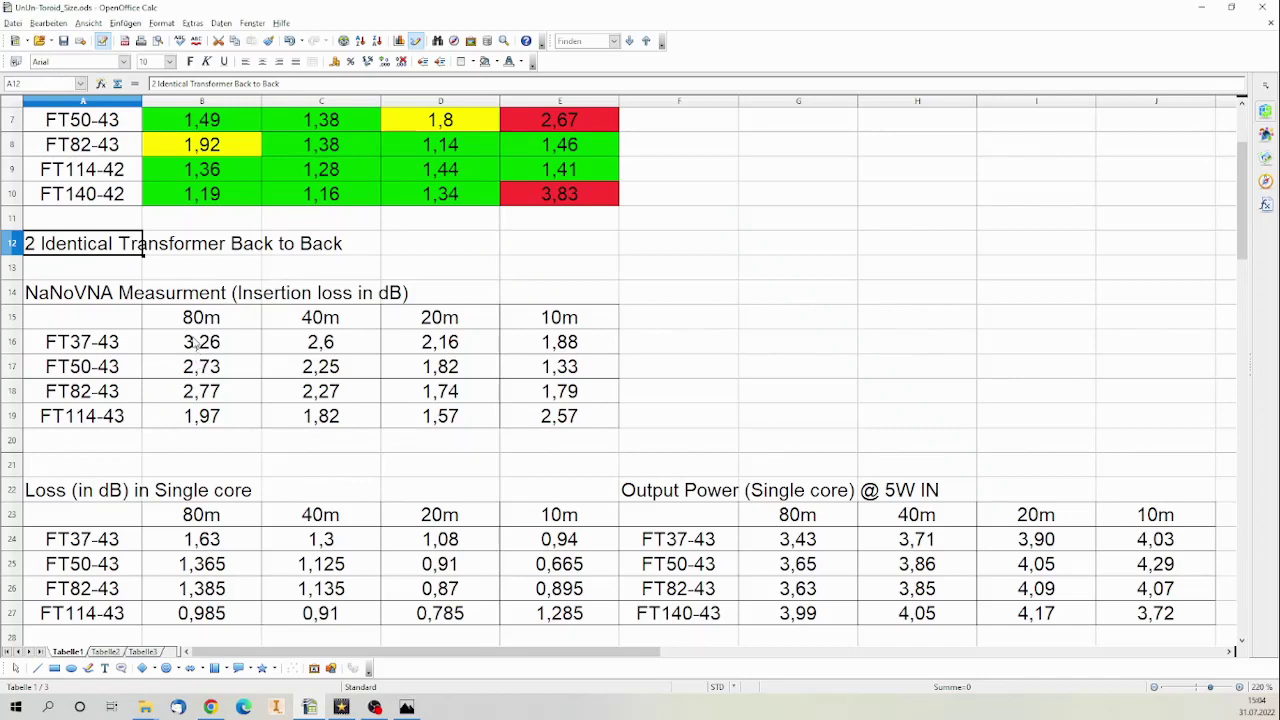
pyautogui.click(197, 343)
pyautogui.click(345, 350)
pyautogui.click(428, 350)
pyautogui.click(518, 350)
pyautogui.click(215, 374)
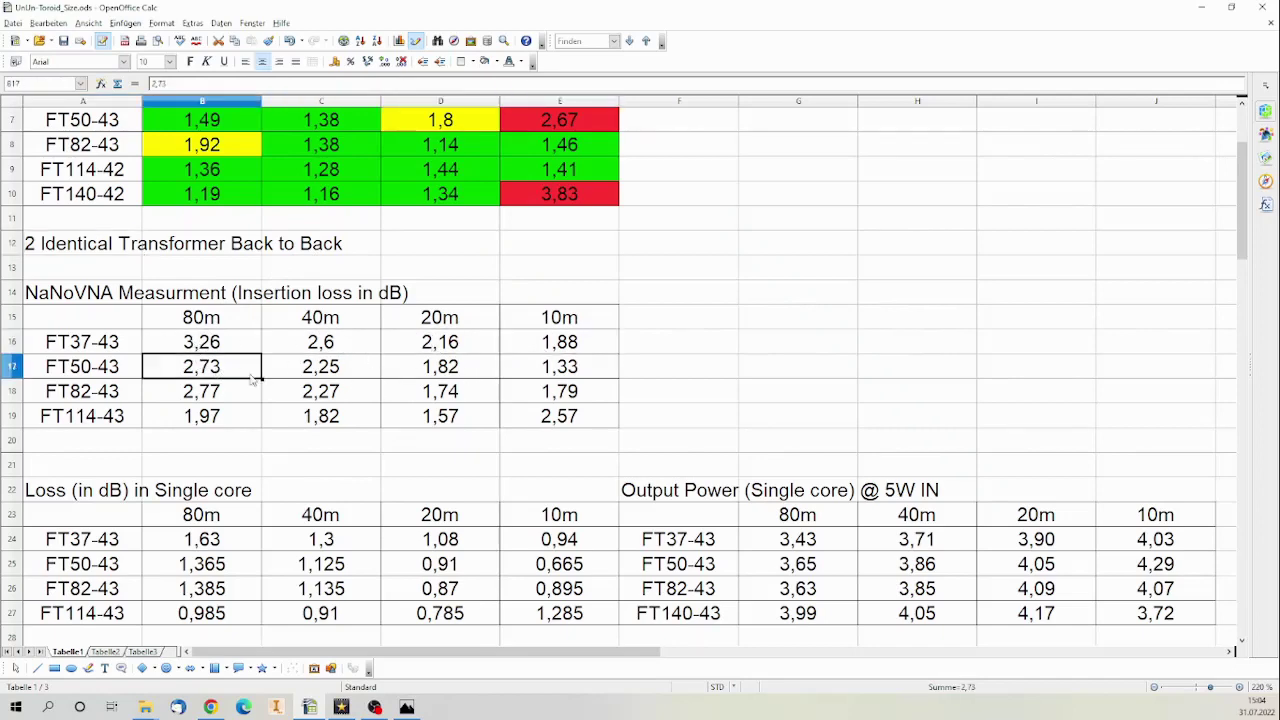
# Step: Point out the FT140-42 core in the SWR table and look back at the comparison sheet's 3T primary / 21T secondary title
pyautogui.scroll(1, 136, 308)
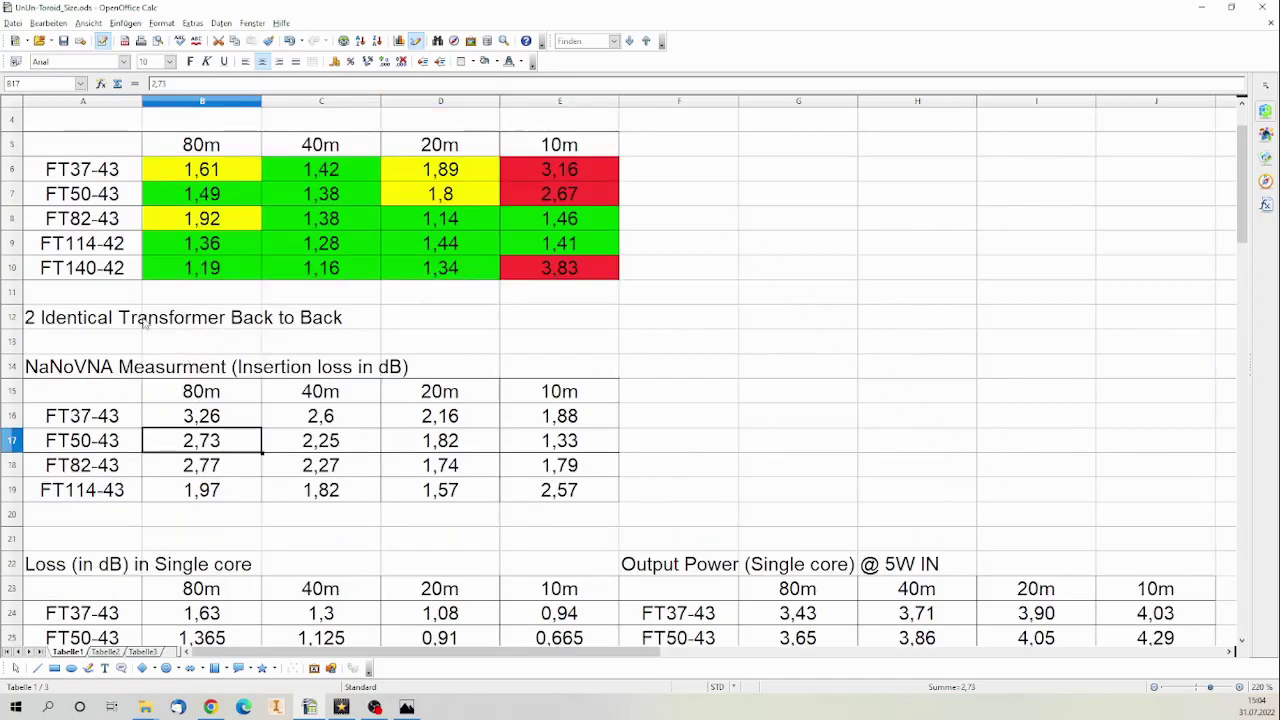
pyautogui.click(72, 268)
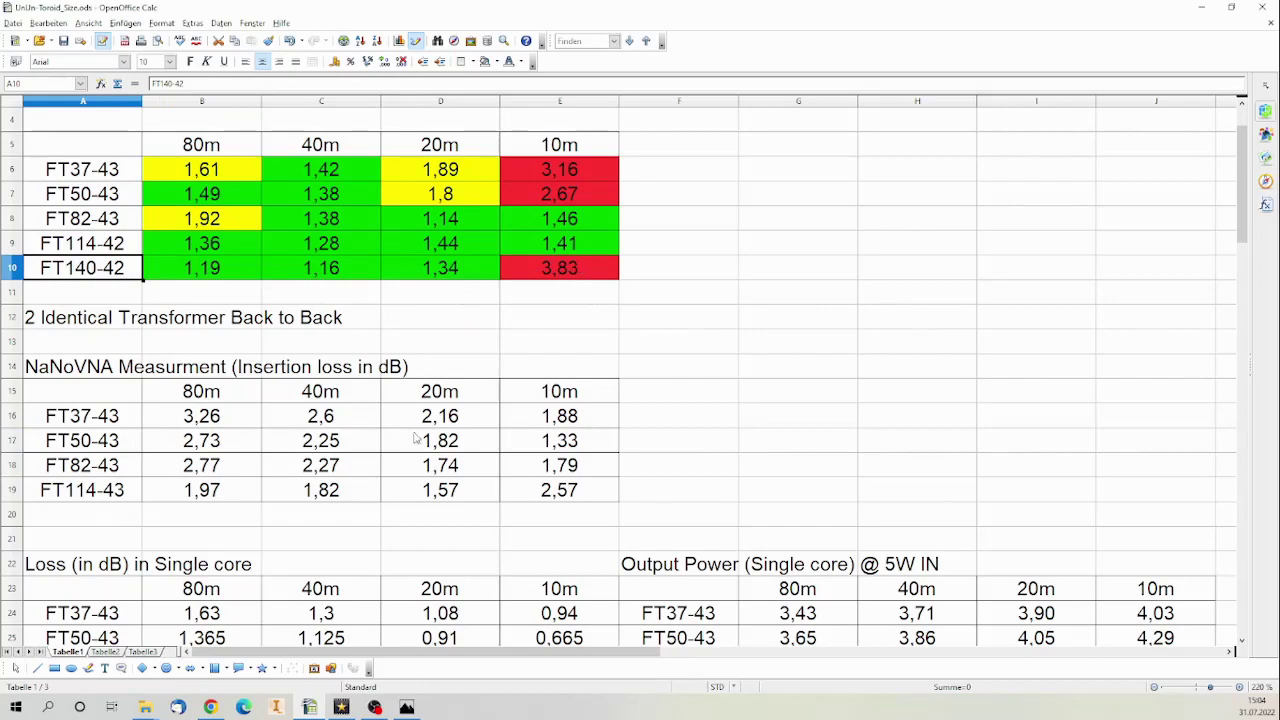
pyautogui.scroll(-3, 418, 440)
pyautogui.scroll(-1, 418, 440)
pyautogui.scroll(5, 420, 388)
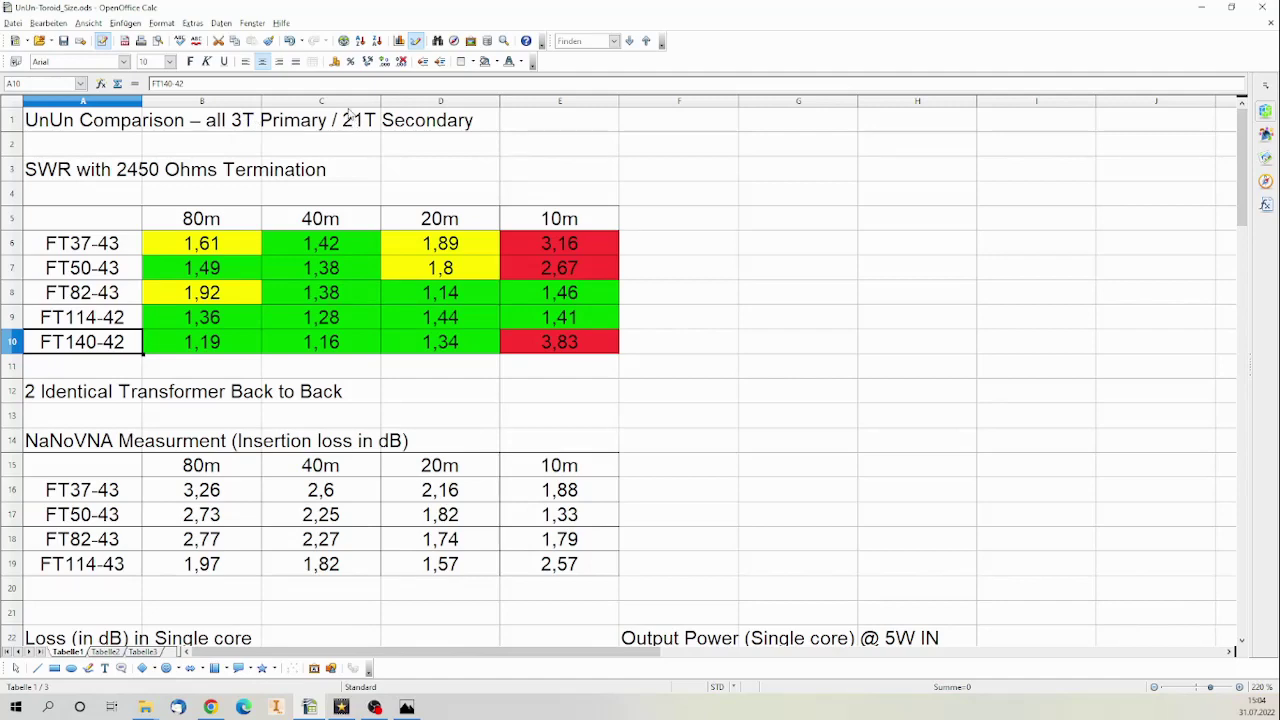
# Step: Review the FT37-43 single-core loss from 80m to 10m against its 80m output power at 5W input
pyautogui.scroll(-5, 395, 200)
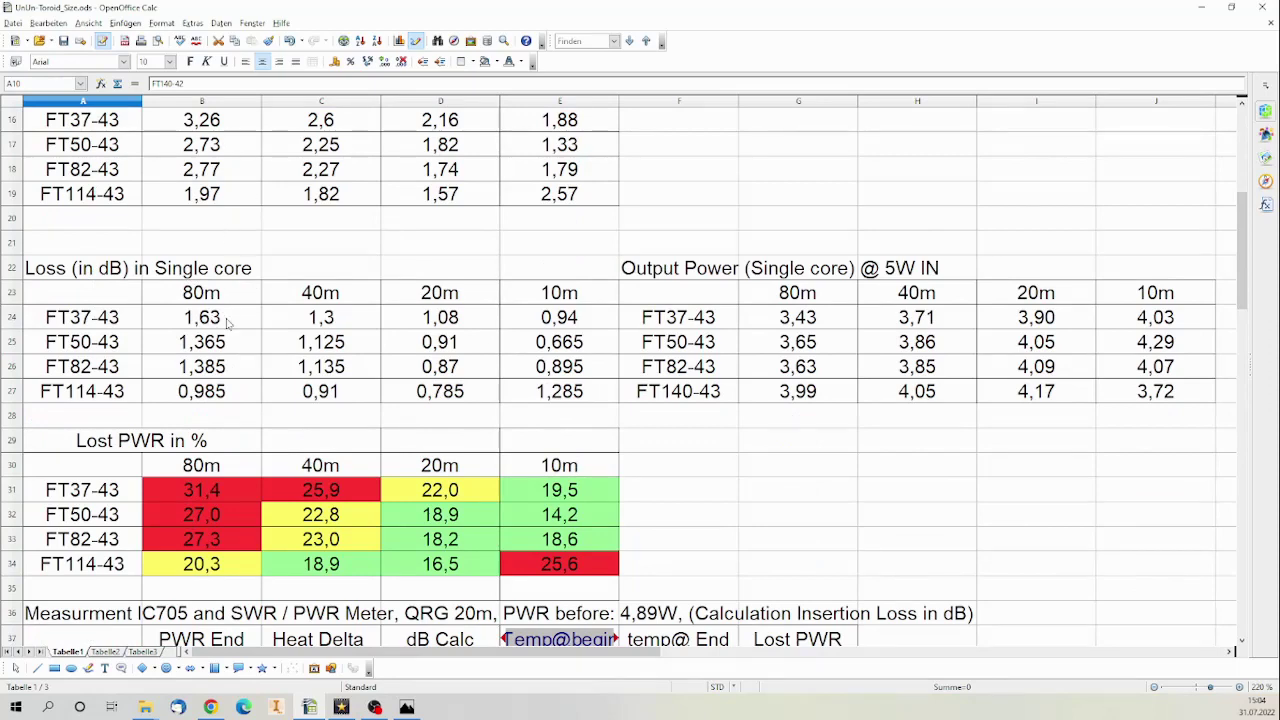
pyautogui.click(216, 324)
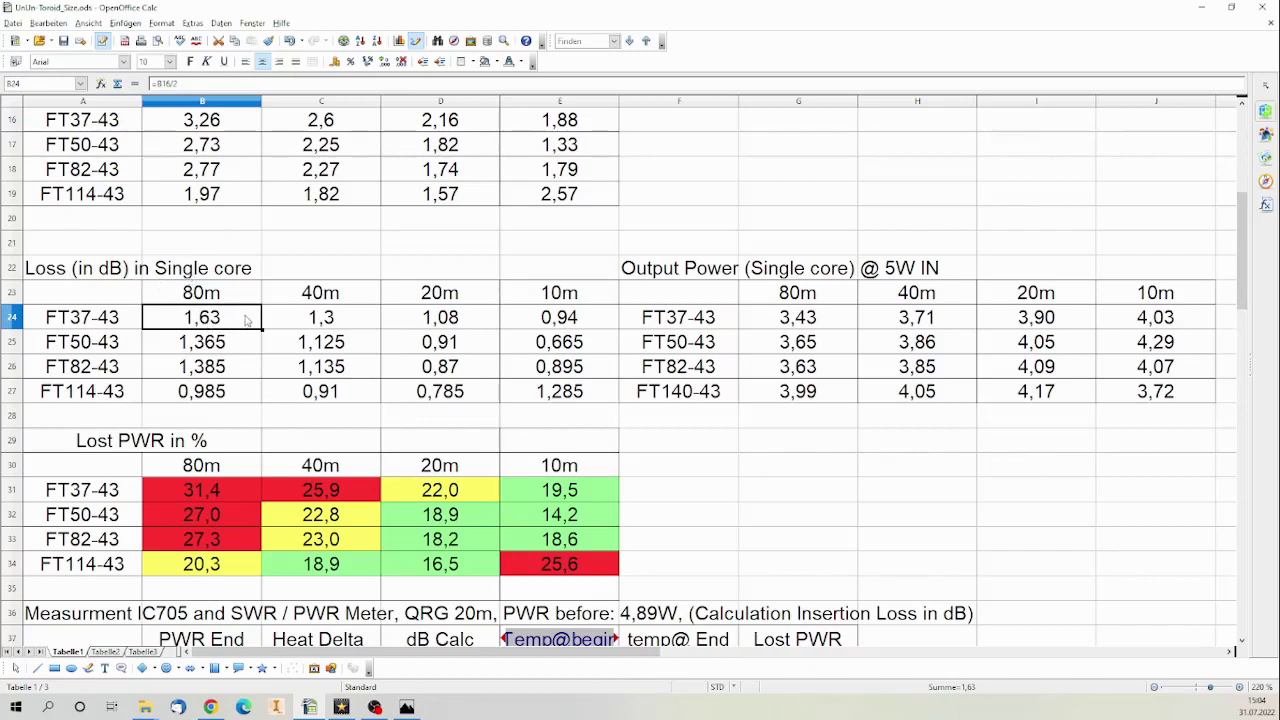
pyautogui.click(305, 316)
pyautogui.click(427, 317)
pyautogui.click(528, 325)
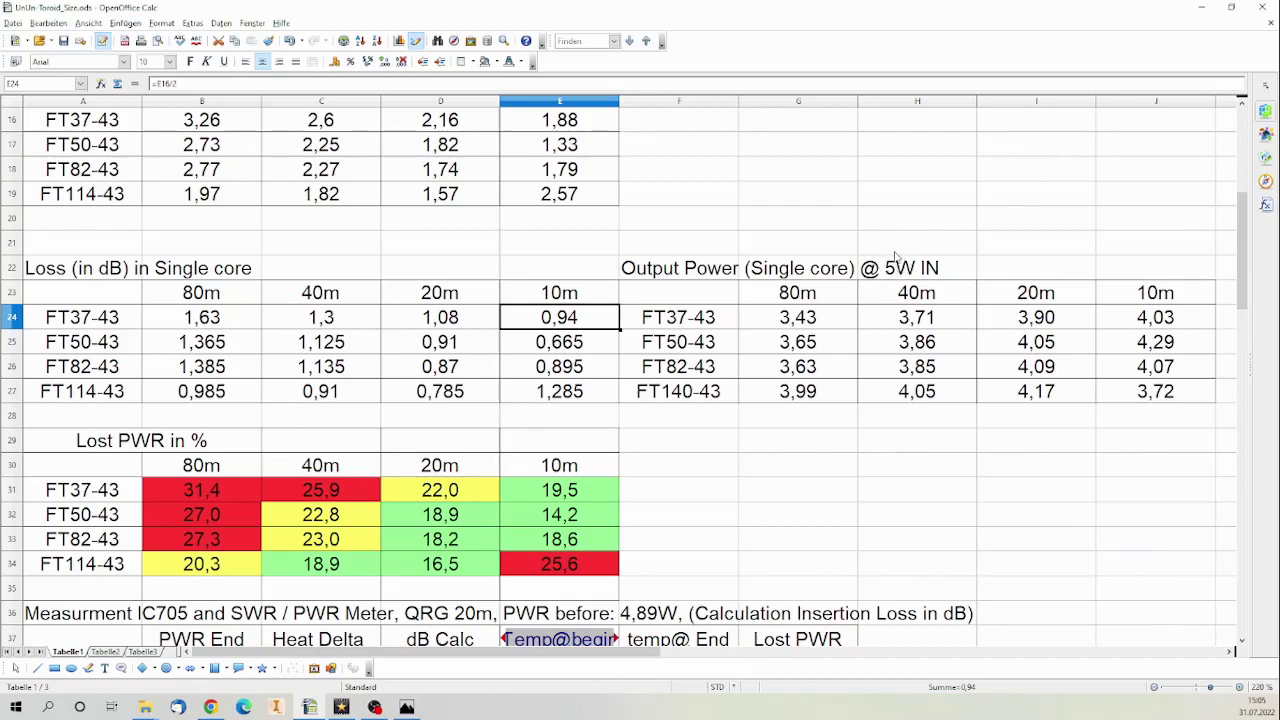
pyautogui.click(788, 318)
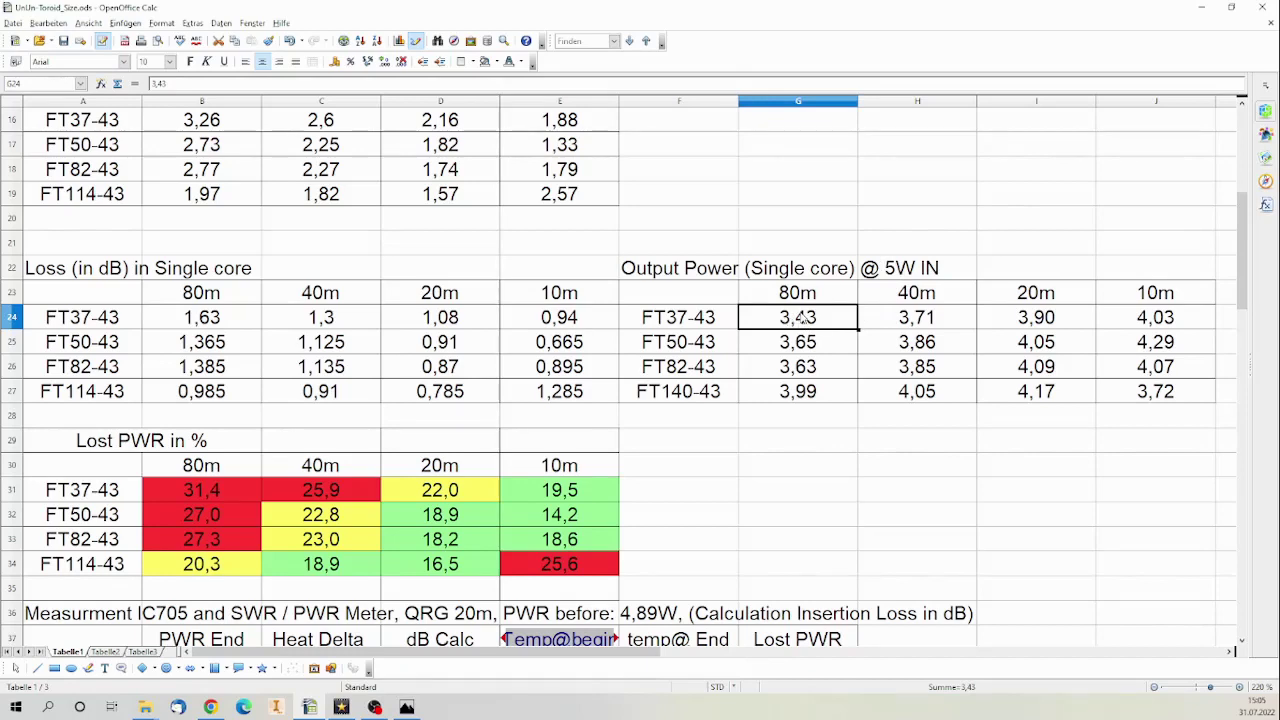
pyautogui.click(217, 316)
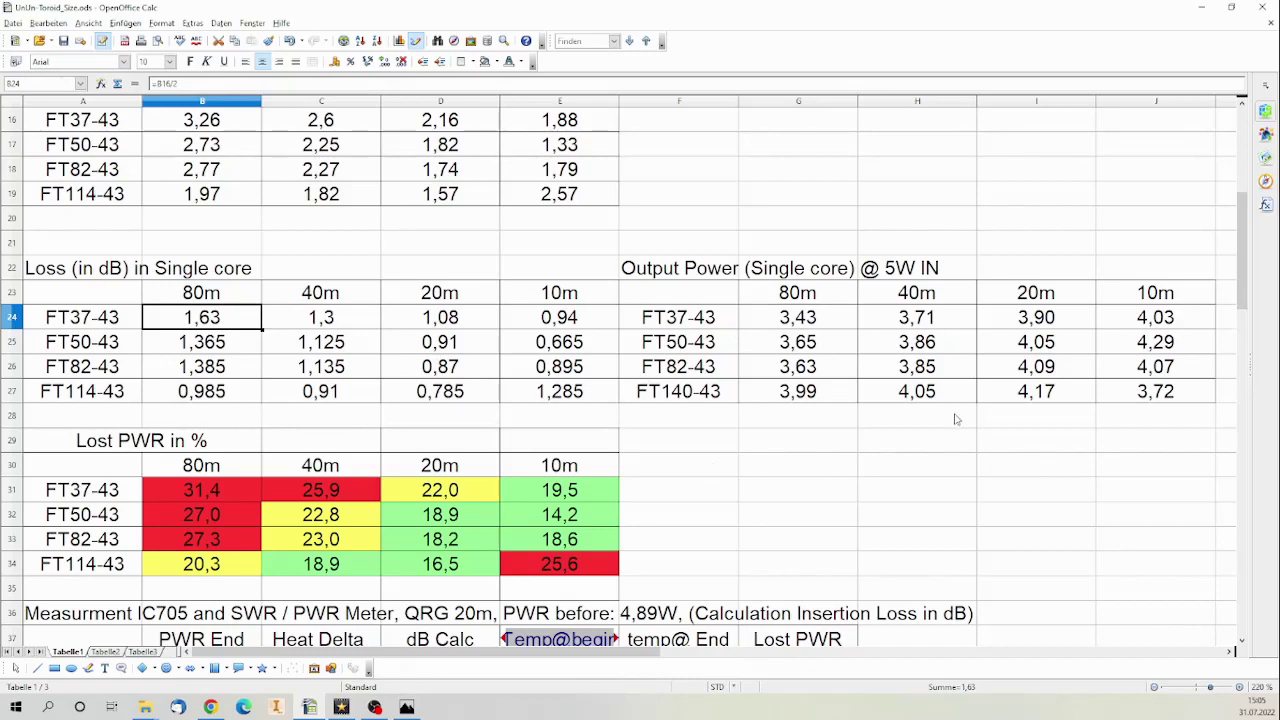
# Step: Go through the FT37-43 values in the Lost PWR in % table from 80m to 10m
pyautogui.scroll(-2, 568, 441)
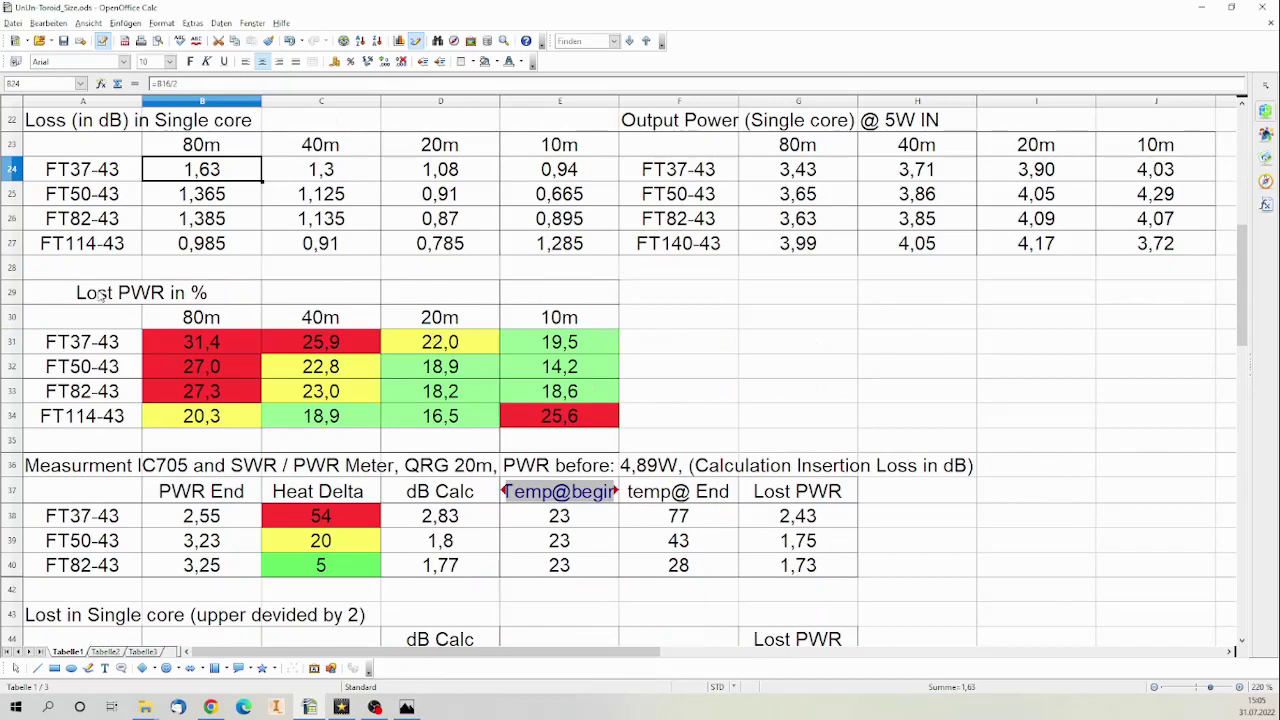
pyautogui.click(101, 297)
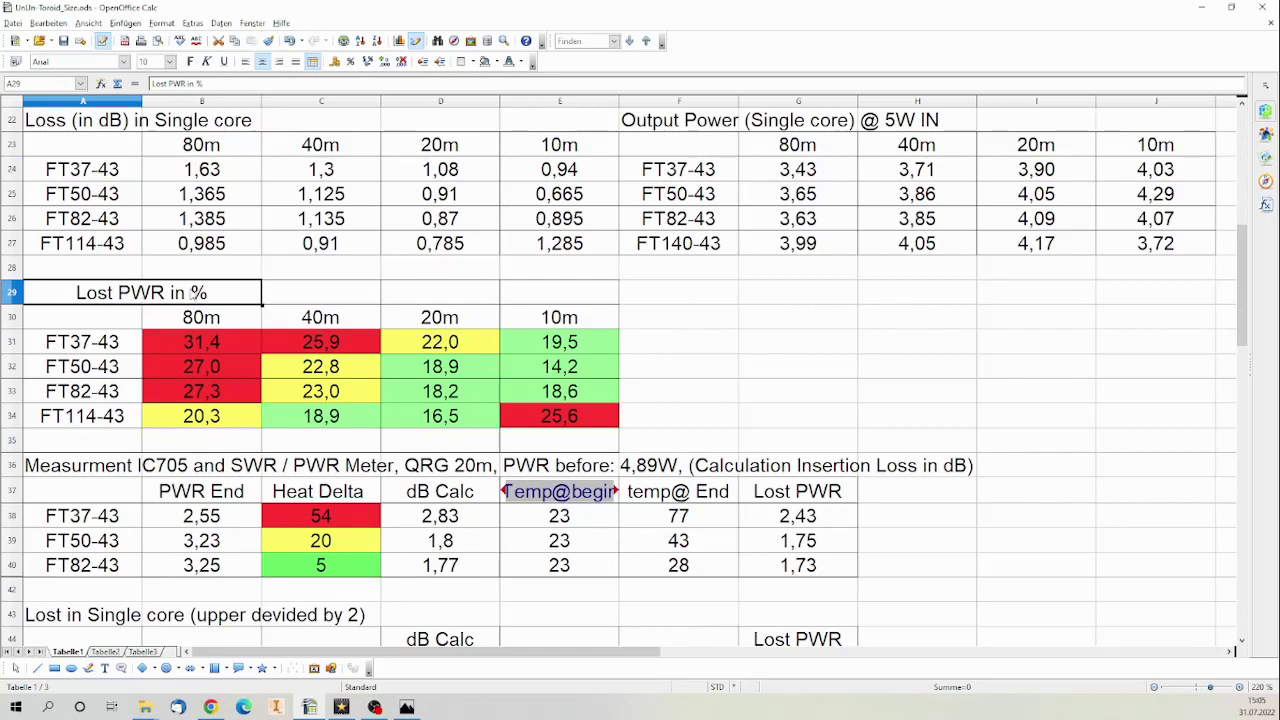
pyautogui.click(180, 346)
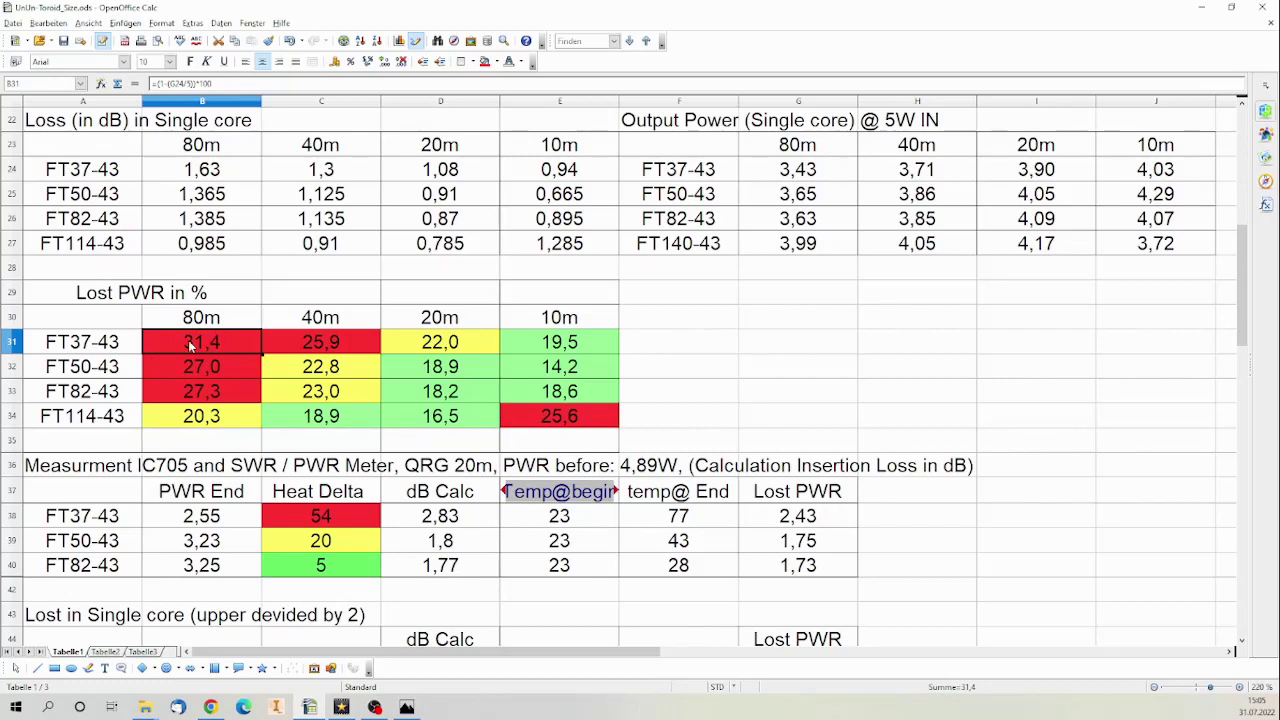
pyautogui.click(300, 347)
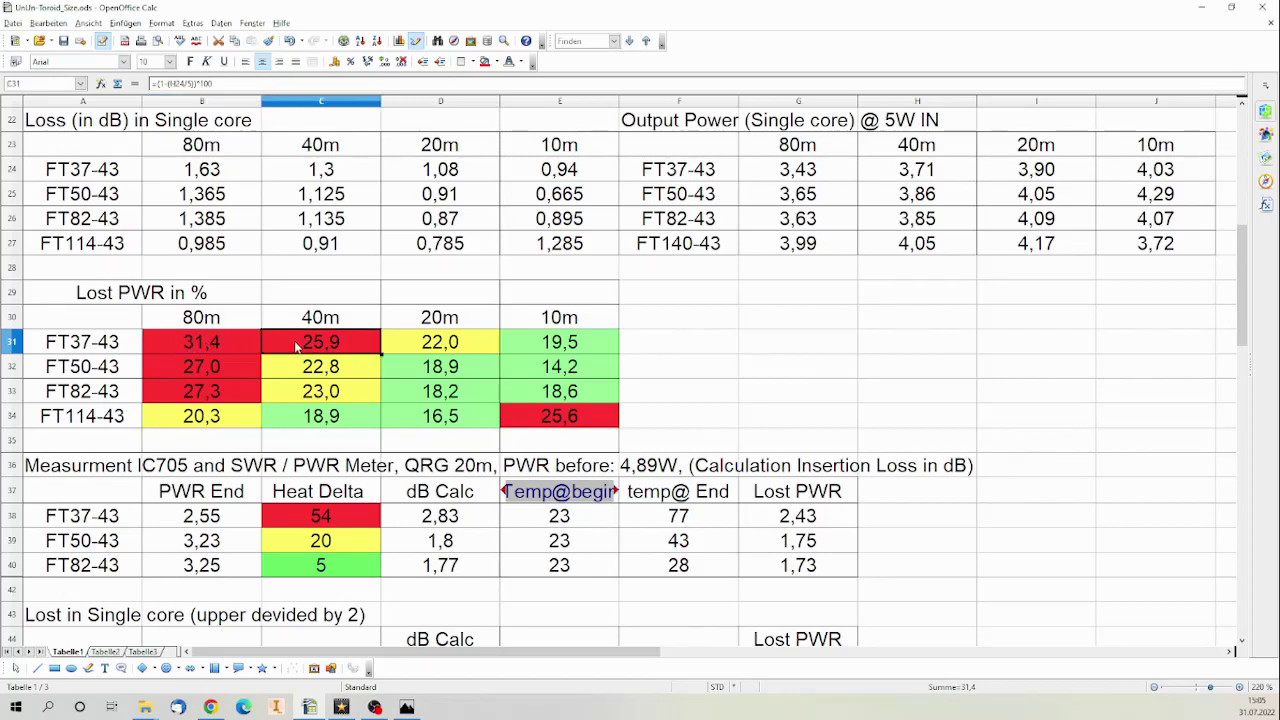
pyautogui.click(452, 343)
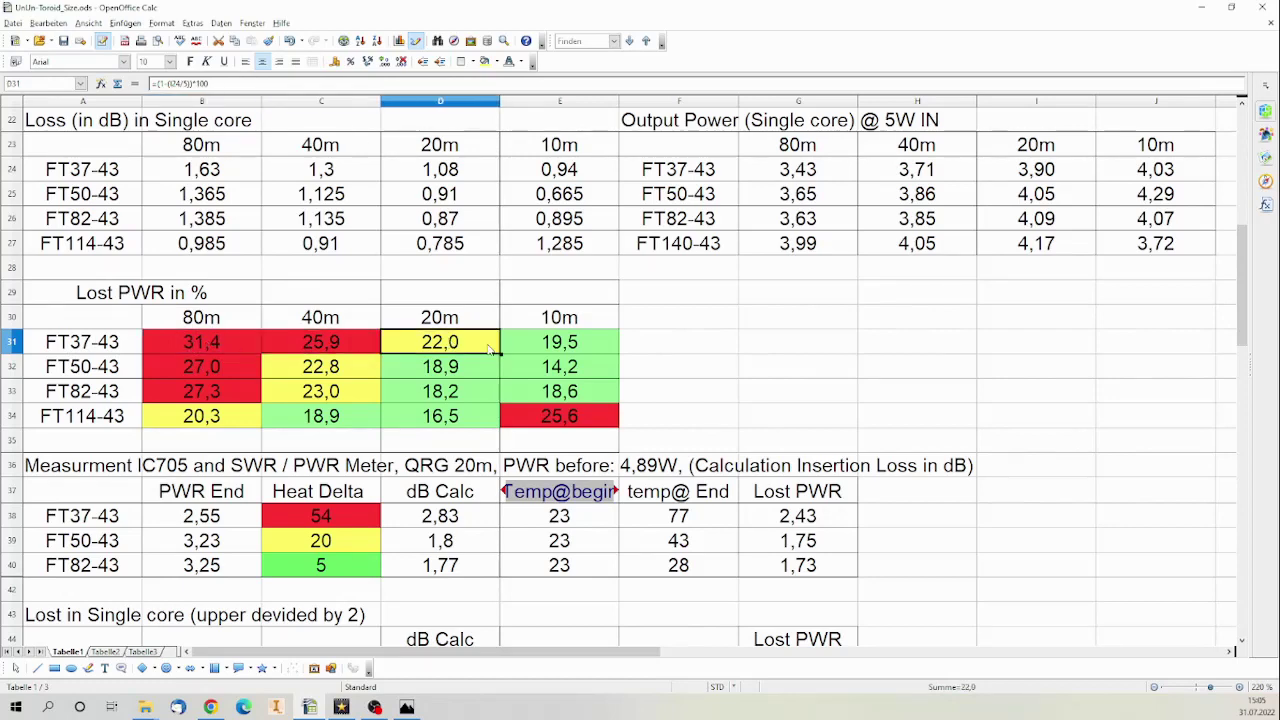
pyautogui.click(576, 352)
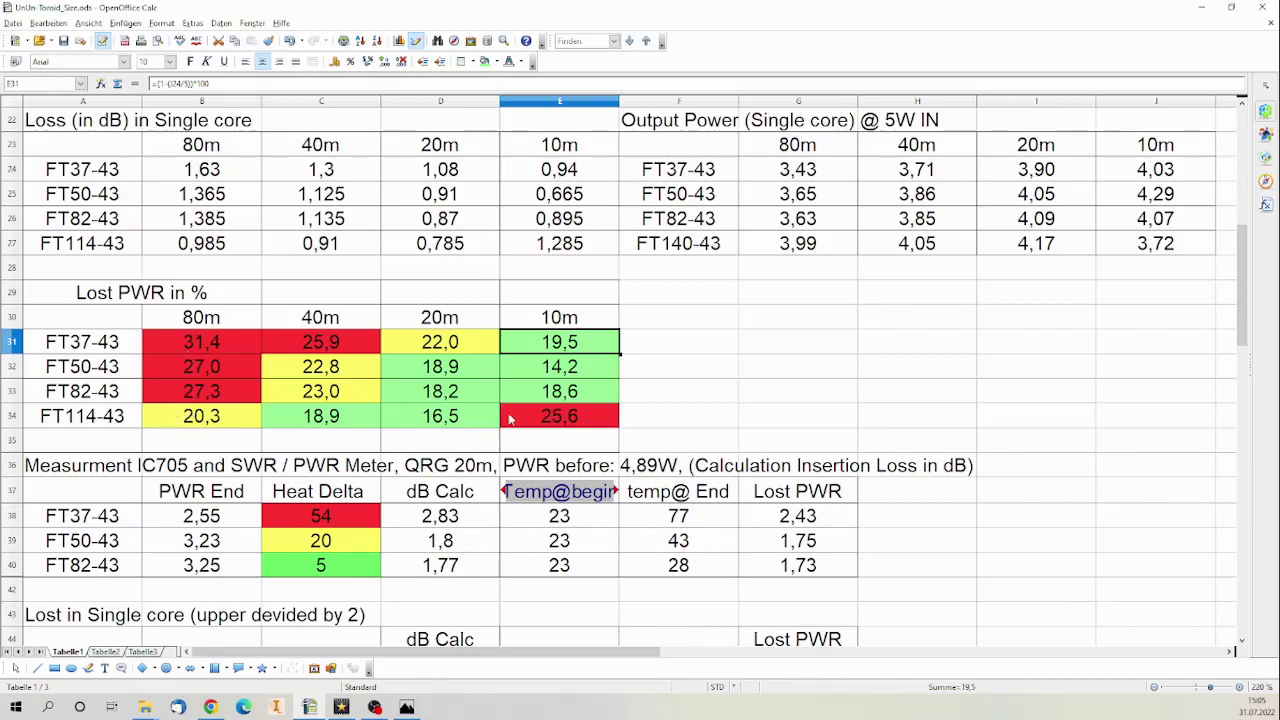
# Step: Review the lost power percentages of the FT82-43 at 80m and 10m and the FT114-43 on all four bands
pyautogui.click(193, 397)
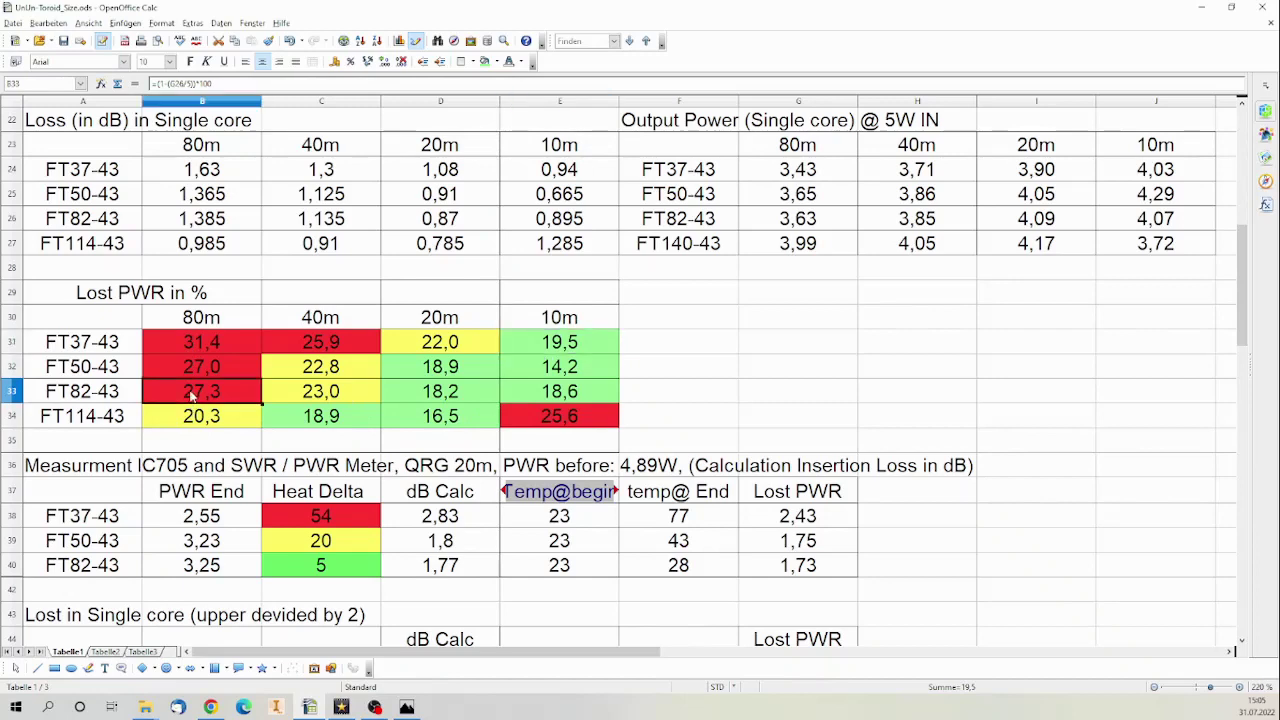
pyautogui.click(585, 395)
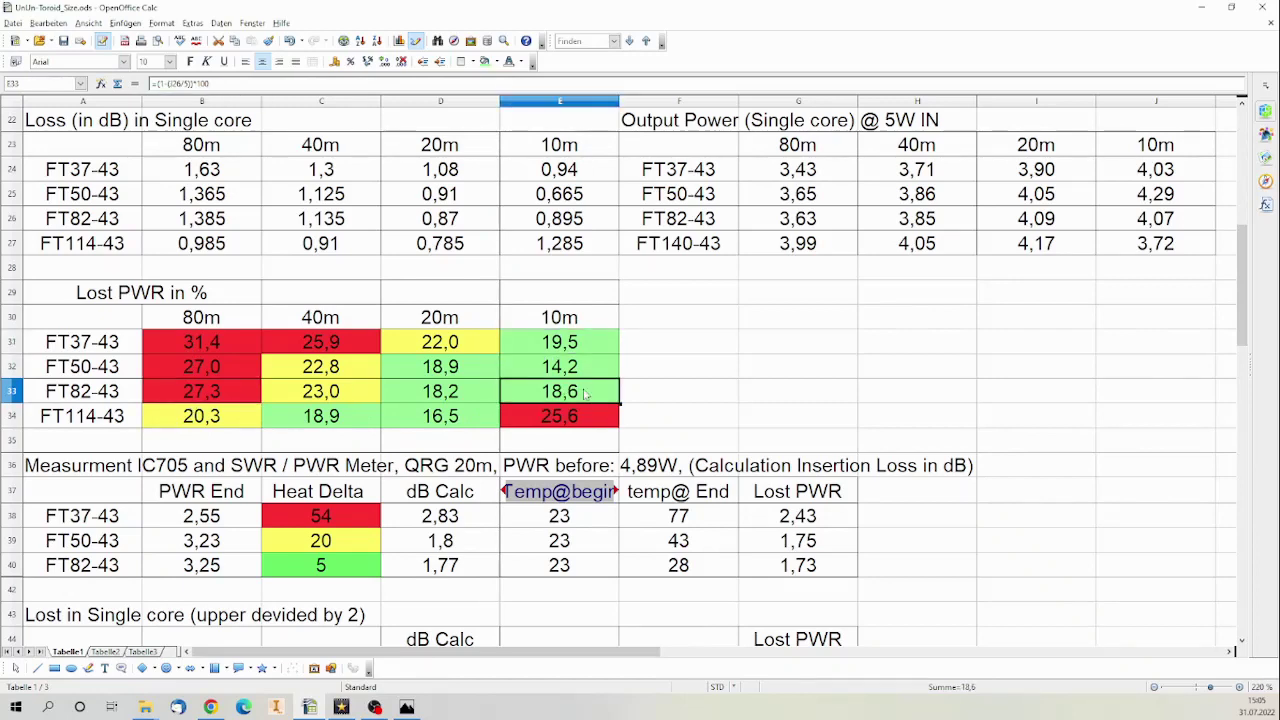
pyautogui.click(219, 422)
pyautogui.click(326, 414)
pyautogui.click(428, 420)
pyautogui.click(550, 423)
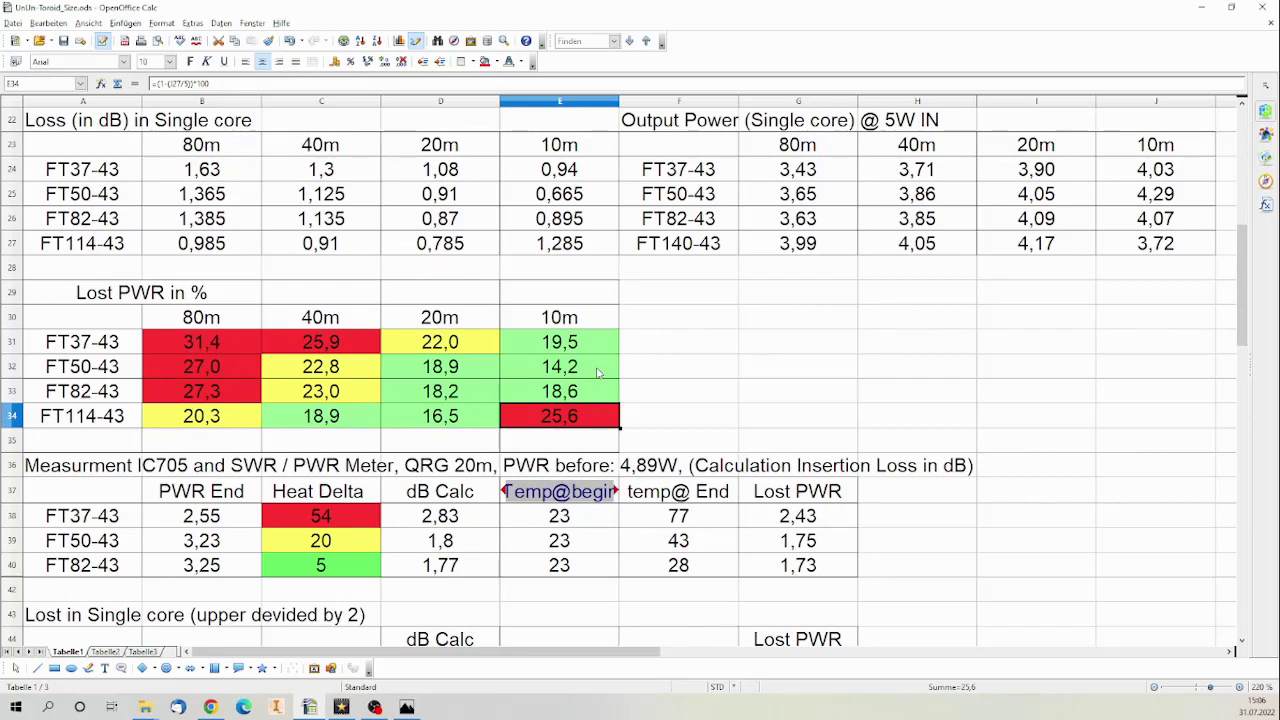
# Step: Examine the FT37-43 row of the IC705 power measurement: end power, heat delta, dB calculation, starting temperature and lost power
pyautogui.scroll(-1, 287, 344)
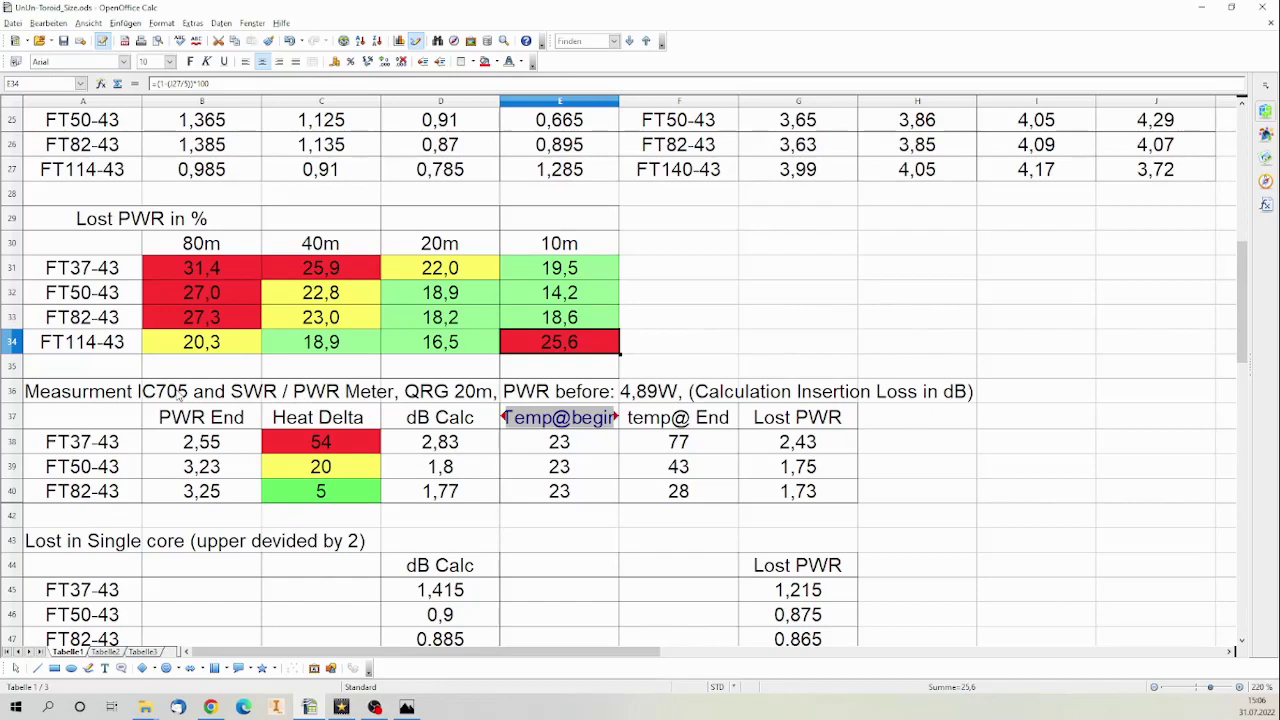
pyautogui.scroll(-1, 180, 395)
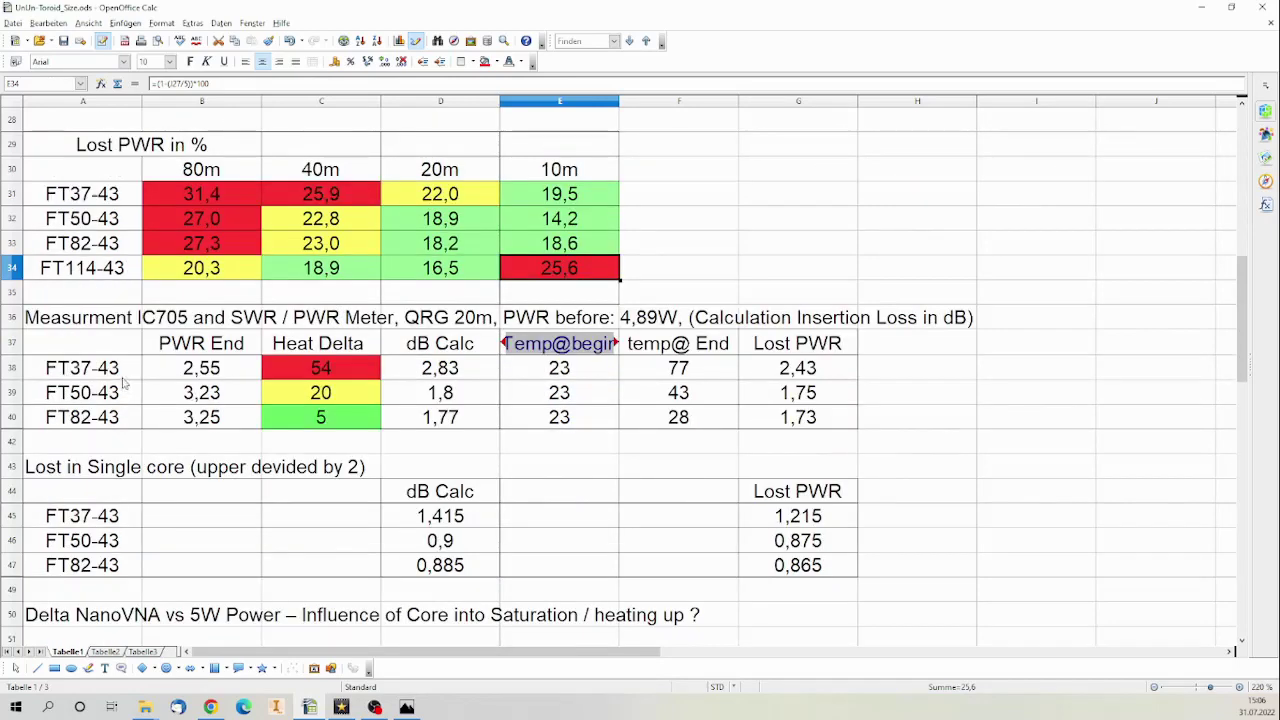
pyautogui.click(90, 375)
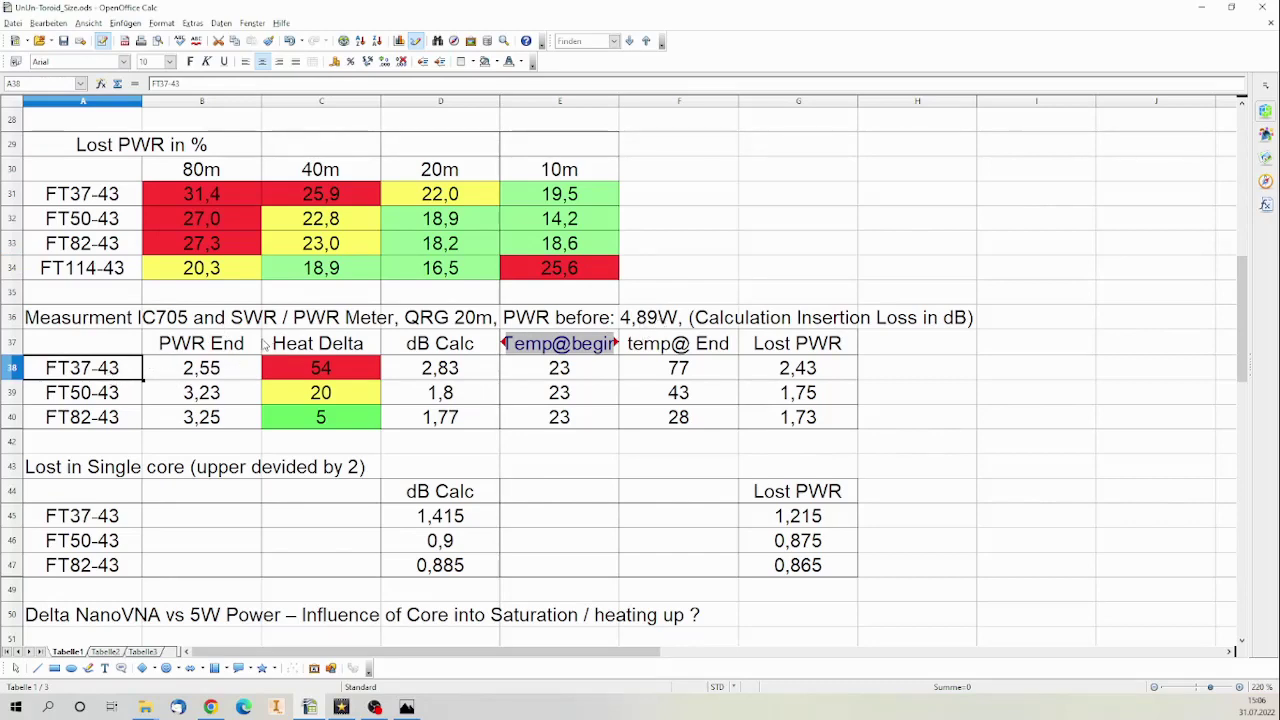
pyautogui.click(182, 377)
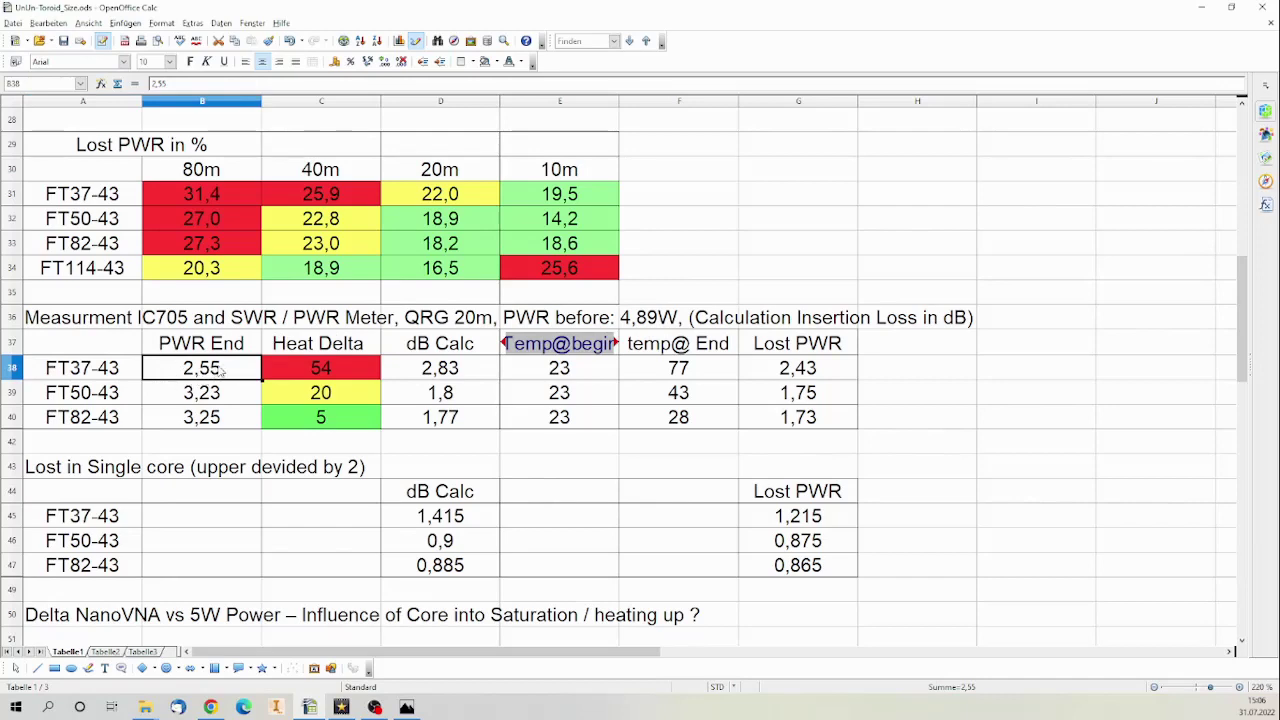
pyautogui.click(313, 372)
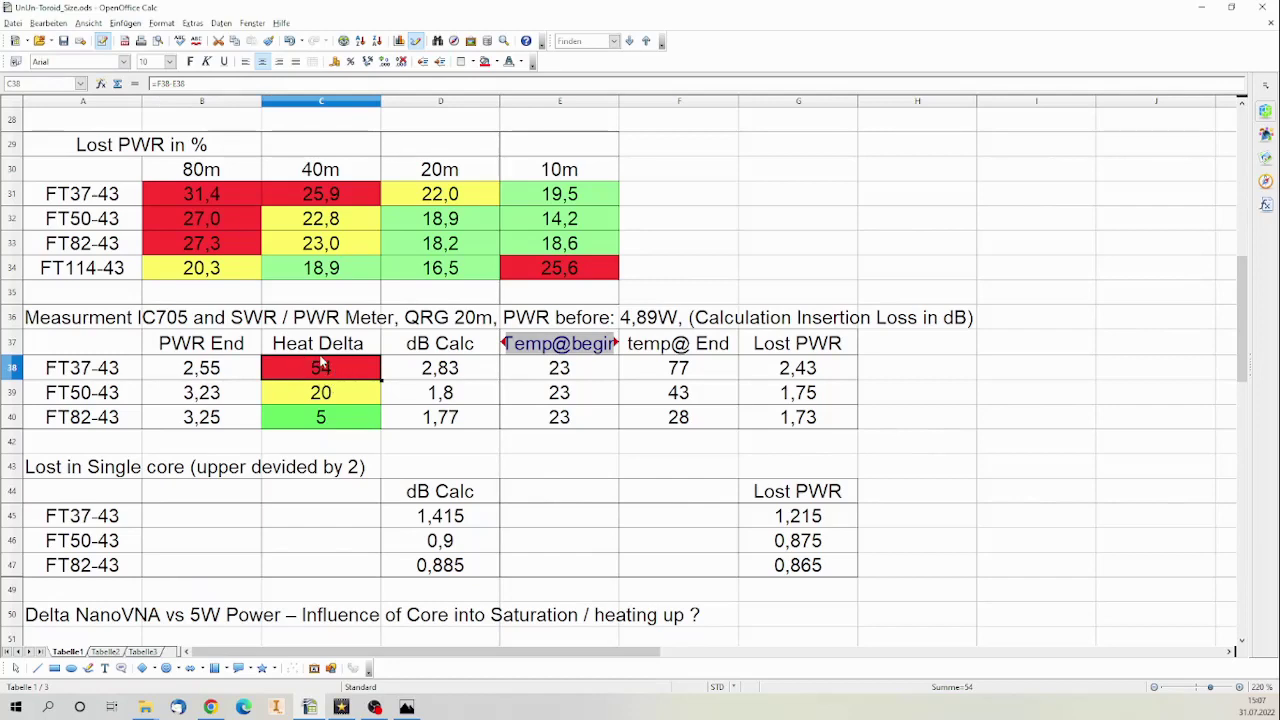
pyautogui.click(445, 370)
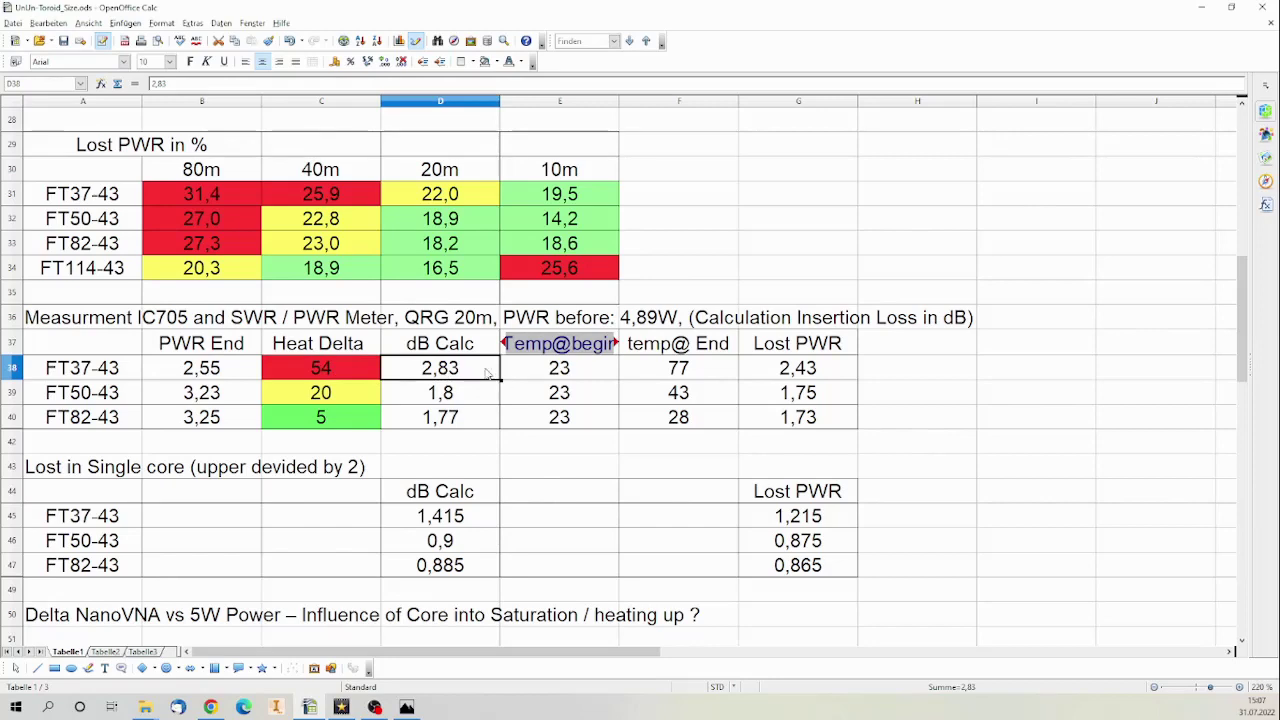
pyautogui.click(578, 376)
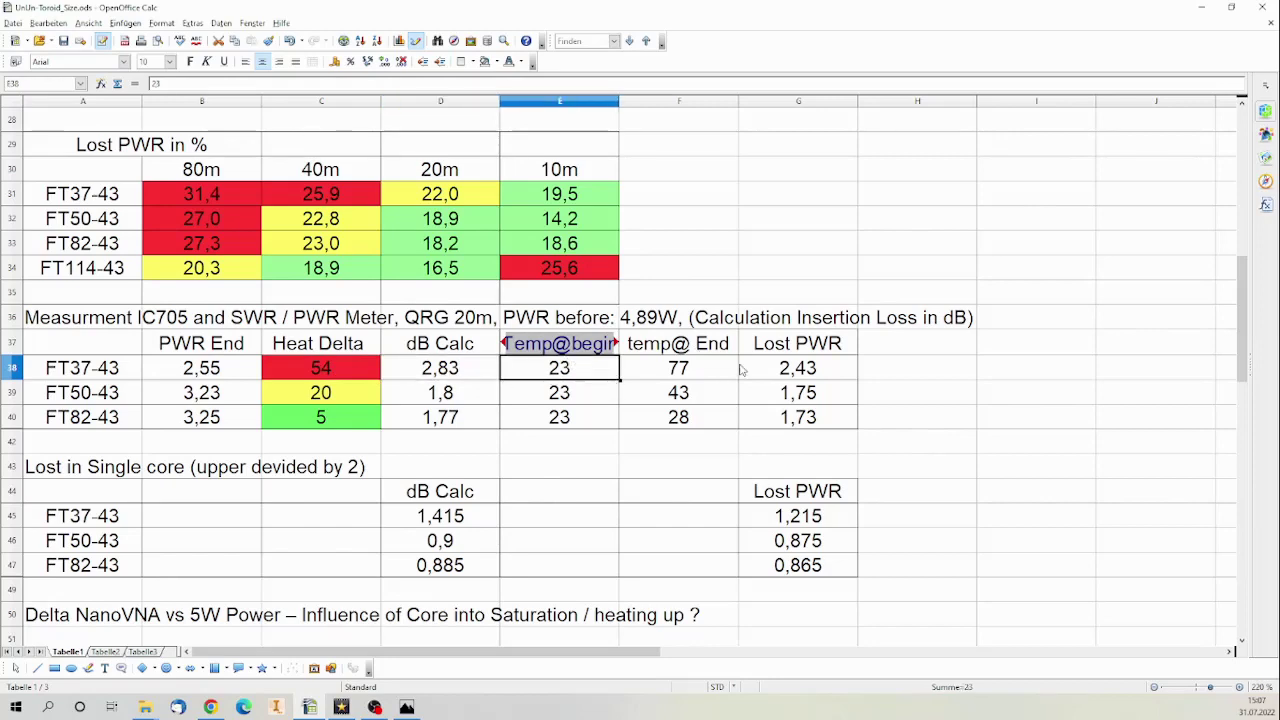
pyautogui.click(831, 372)
# Step: Review the single-core dB Calc values of the FT37-43, FT50-43 and FT82-43
pyautogui.scroll(-1, 519, 341)
pyautogui.scroll(-3, 519, 341)
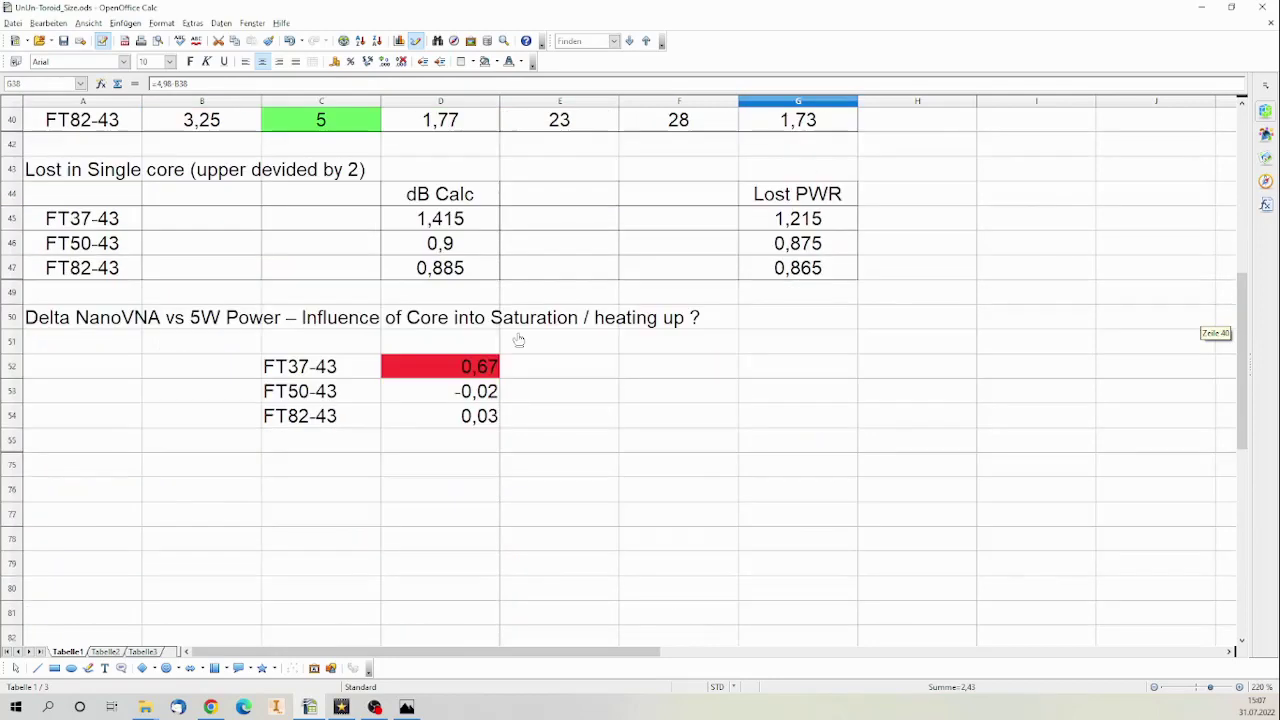
pyautogui.scroll(1, 519, 341)
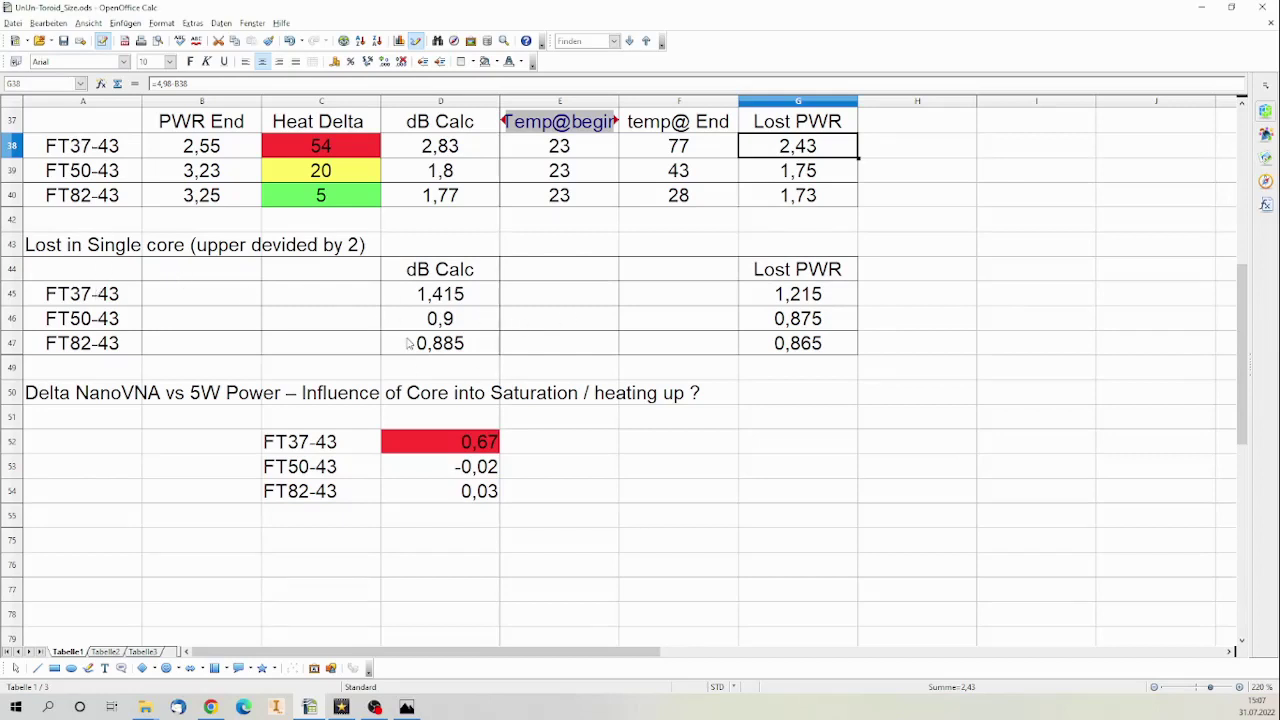
pyautogui.click(453, 294)
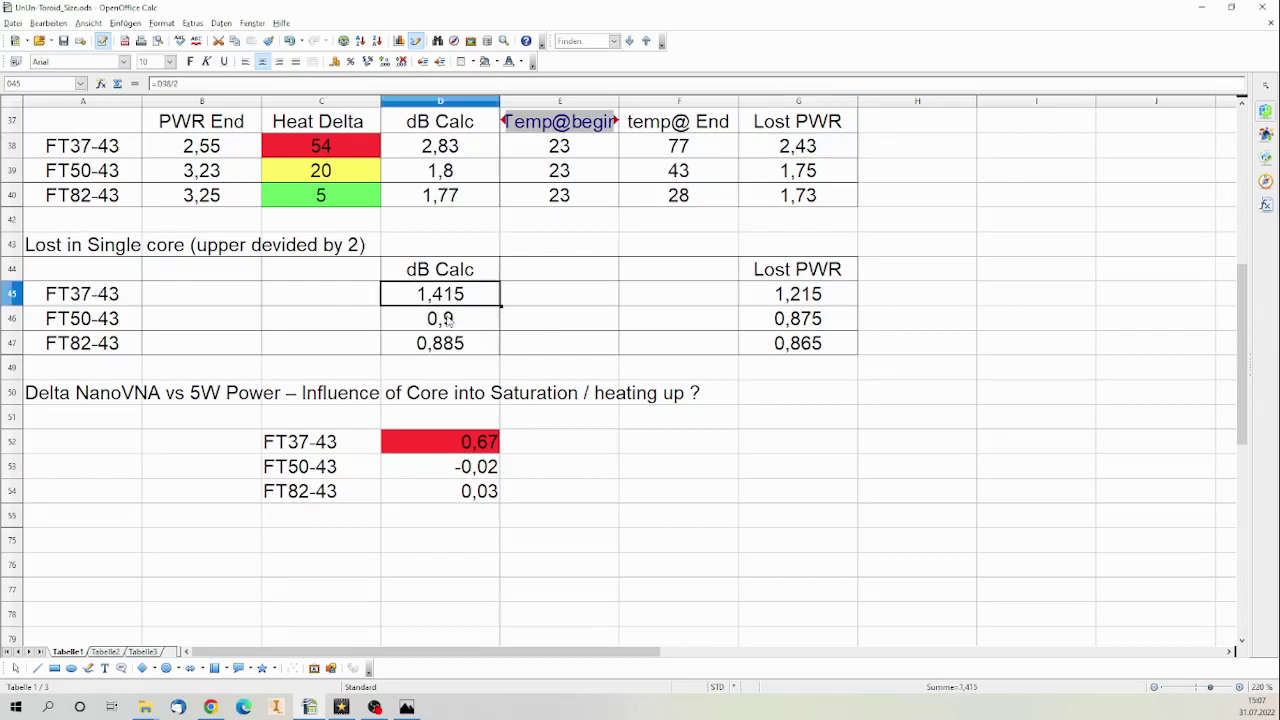
pyautogui.click(451, 318)
pyautogui.click(457, 345)
pyautogui.scroll(-1, 465, 390)
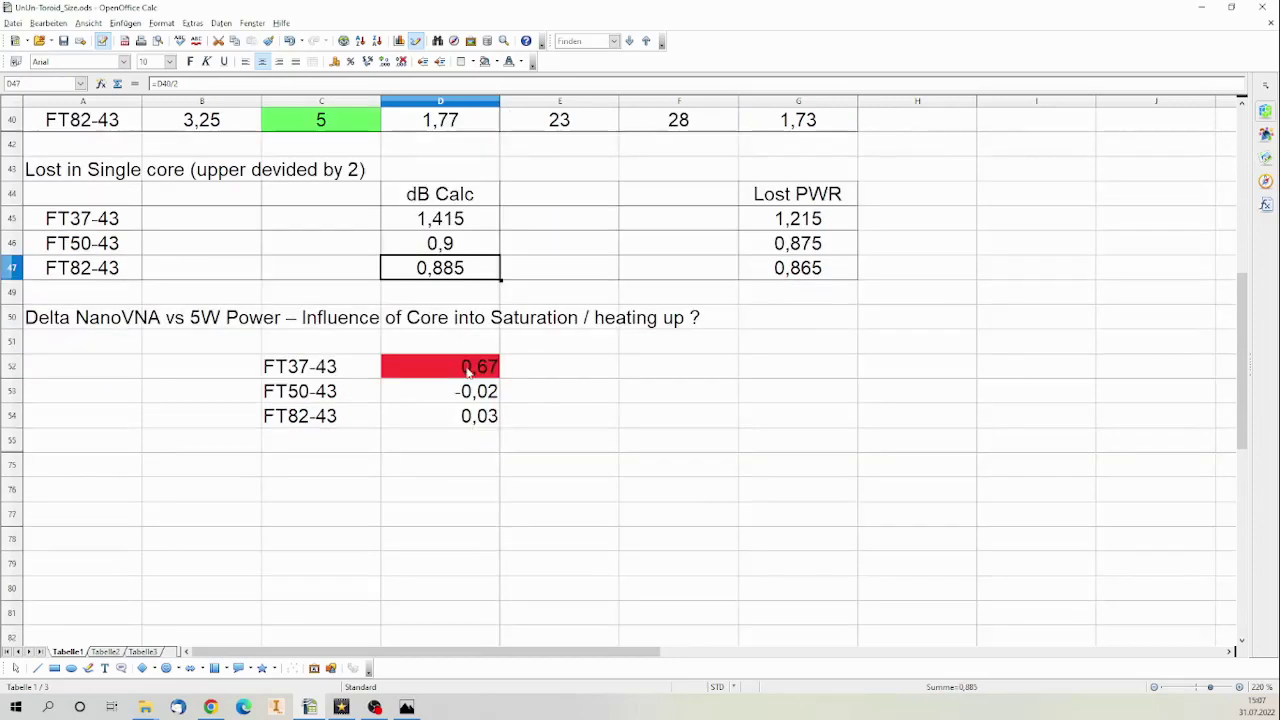
# Step: Compare the NanoVNA versus 5W power deltas of the FT37-43, FT50-43 and FT82-43 for core saturation or heating
pyautogui.click(472, 370)
pyautogui.click(478, 398)
pyautogui.click(477, 418)
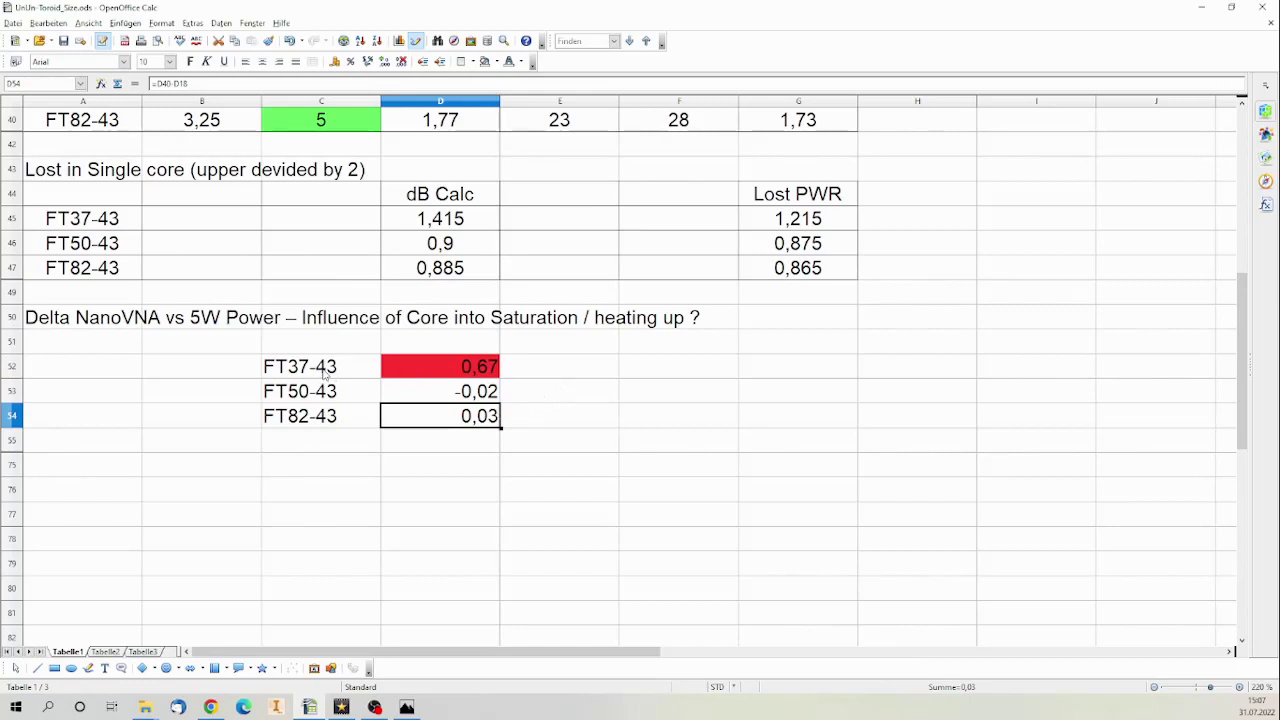
pyautogui.click(438, 368)
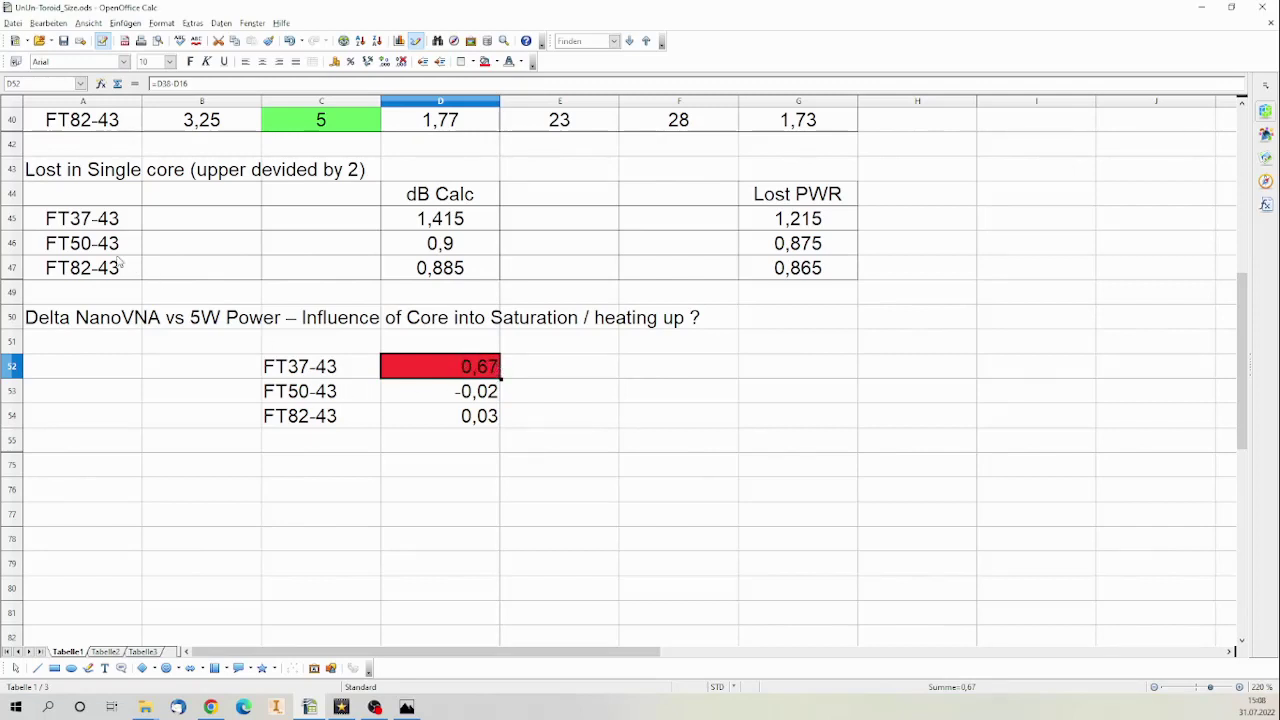
pyautogui.click(310, 398)
pyautogui.click(308, 420)
pyautogui.click(465, 401)
pyautogui.click(465, 421)
pyautogui.click(474, 396)
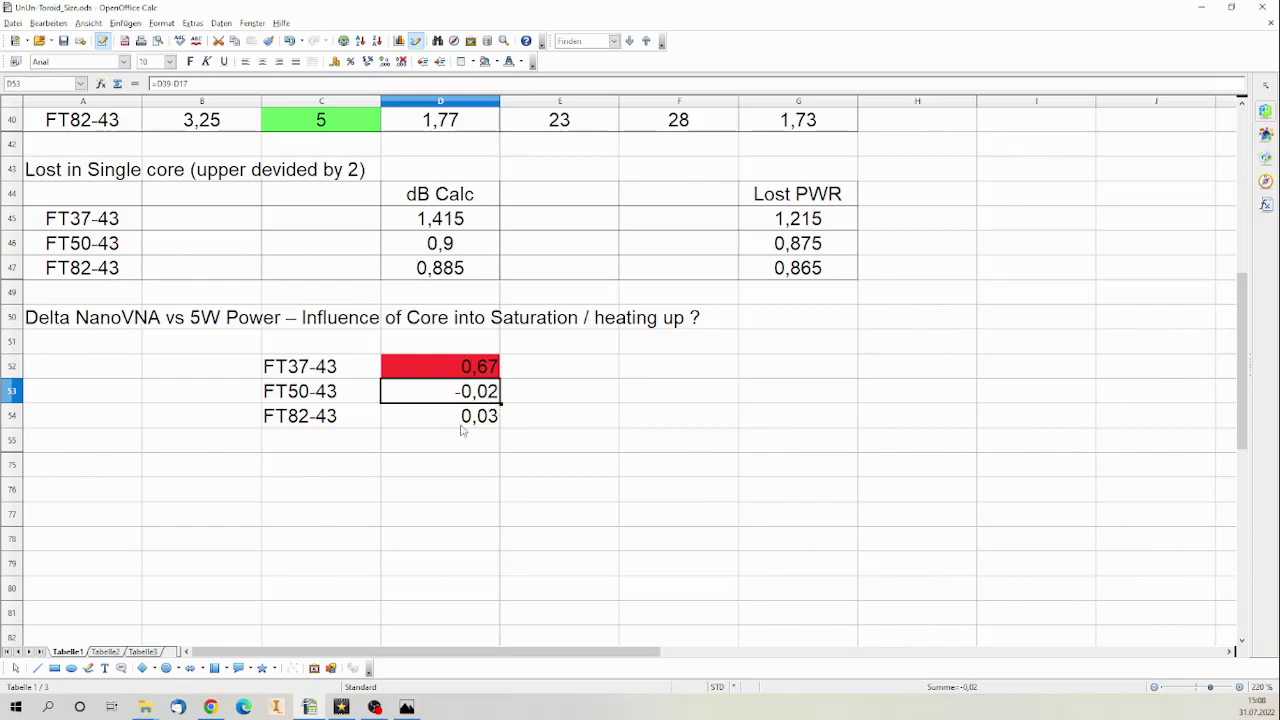
# Step: Compare the Heat Delta values of the FT50-43 and FT82-43, and point out the FT114-43 in the lost power table
pyautogui.scroll(5, 468, 420)
pyautogui.scroll(-5, 468, 420)
pyautogui.scroll(3, 480, 395)
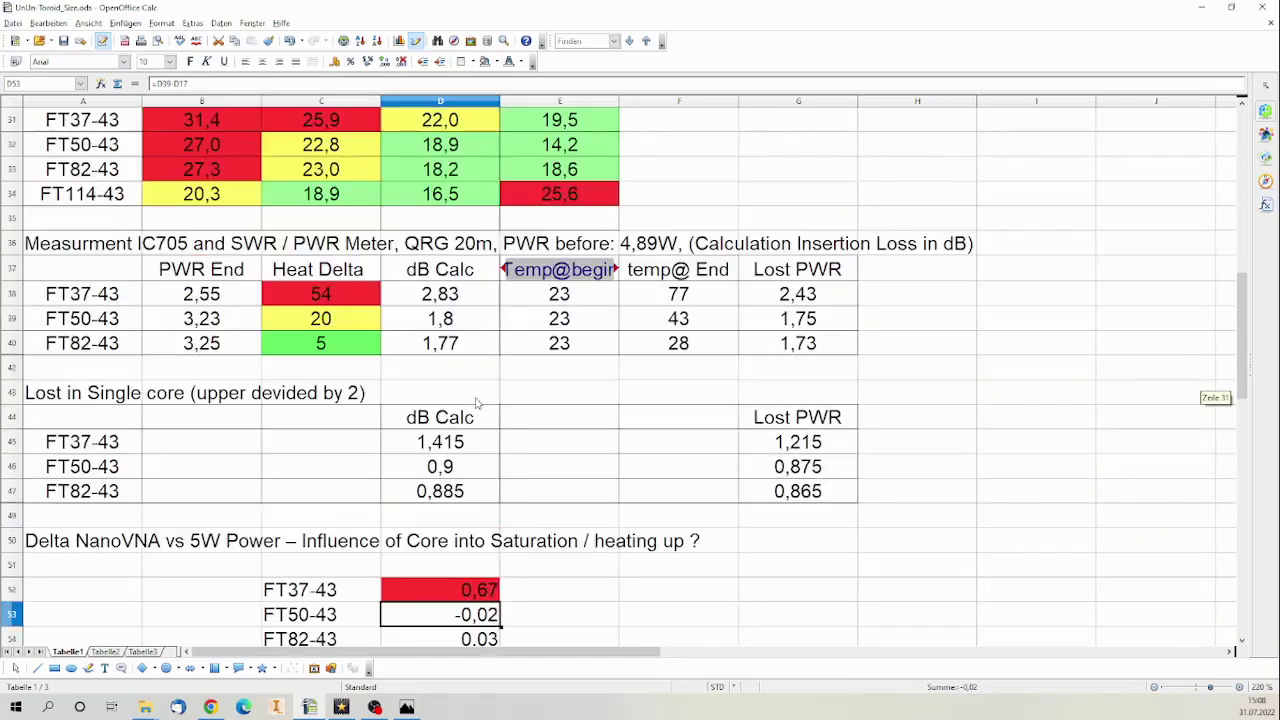
pyautogui.click(350, 323)
pyautogui.click(340, 335)
pyautogui.click(342, 326)
pyautogui.click(339, 348)
pyautogui.click(108, 320)
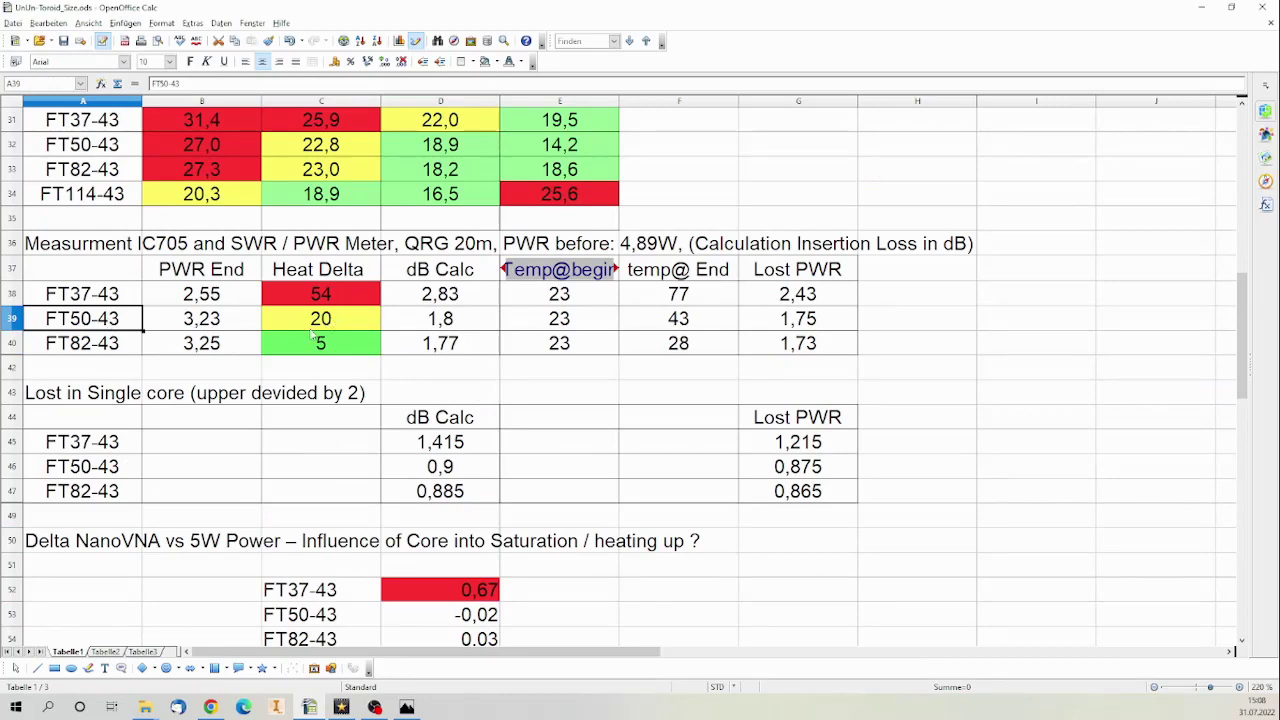
pyautogui.press('Down')
pyautogui.click(313, 344)
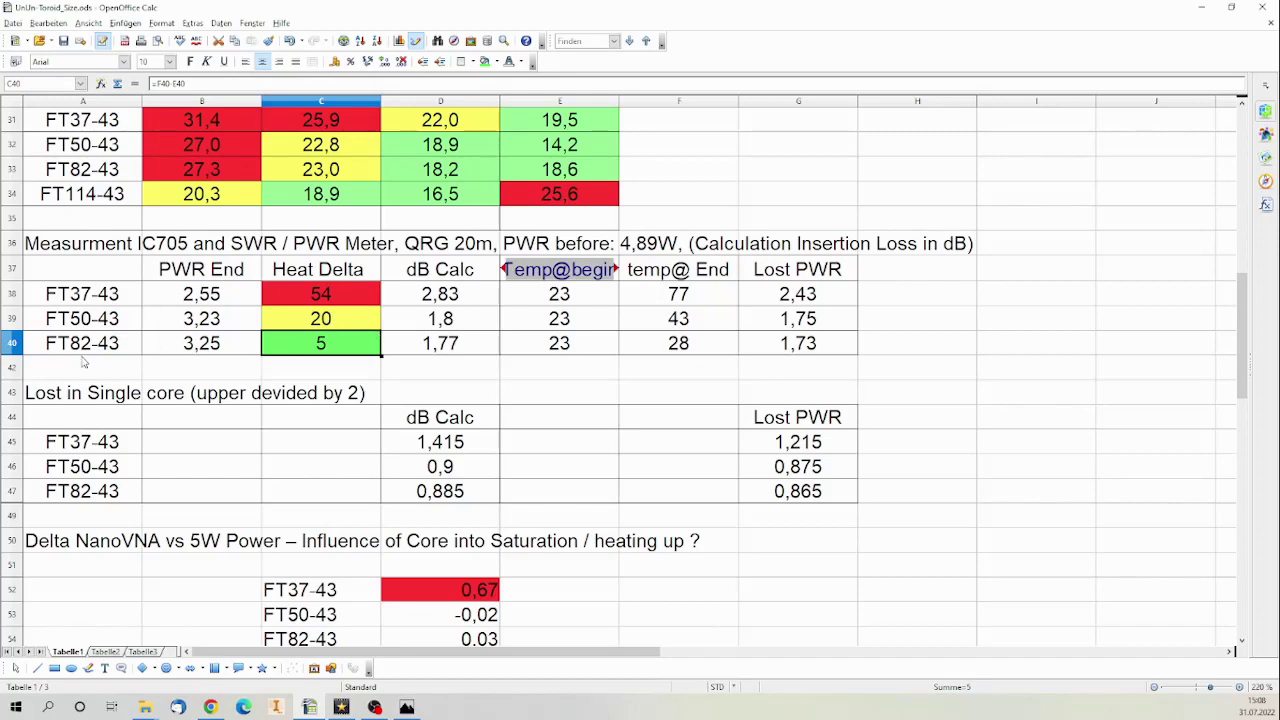
pyautogui.click(92, 202)
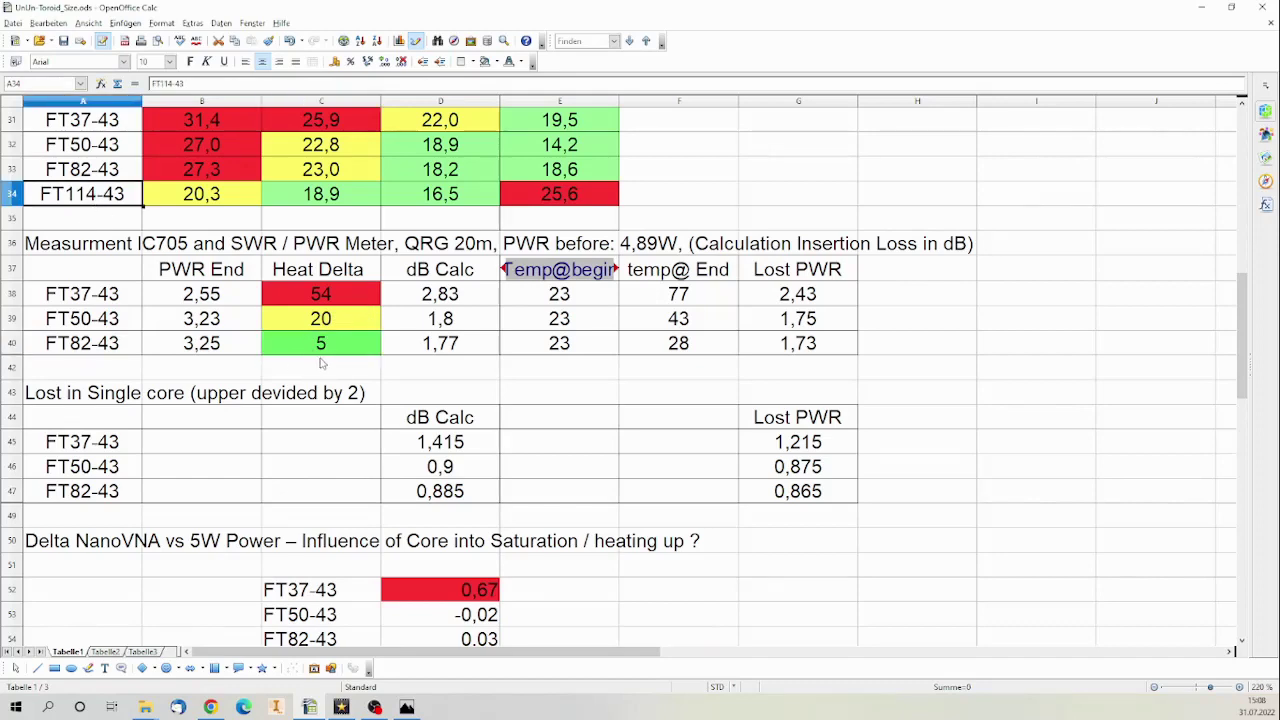
pyautogui.scroll(2, 396, 382)
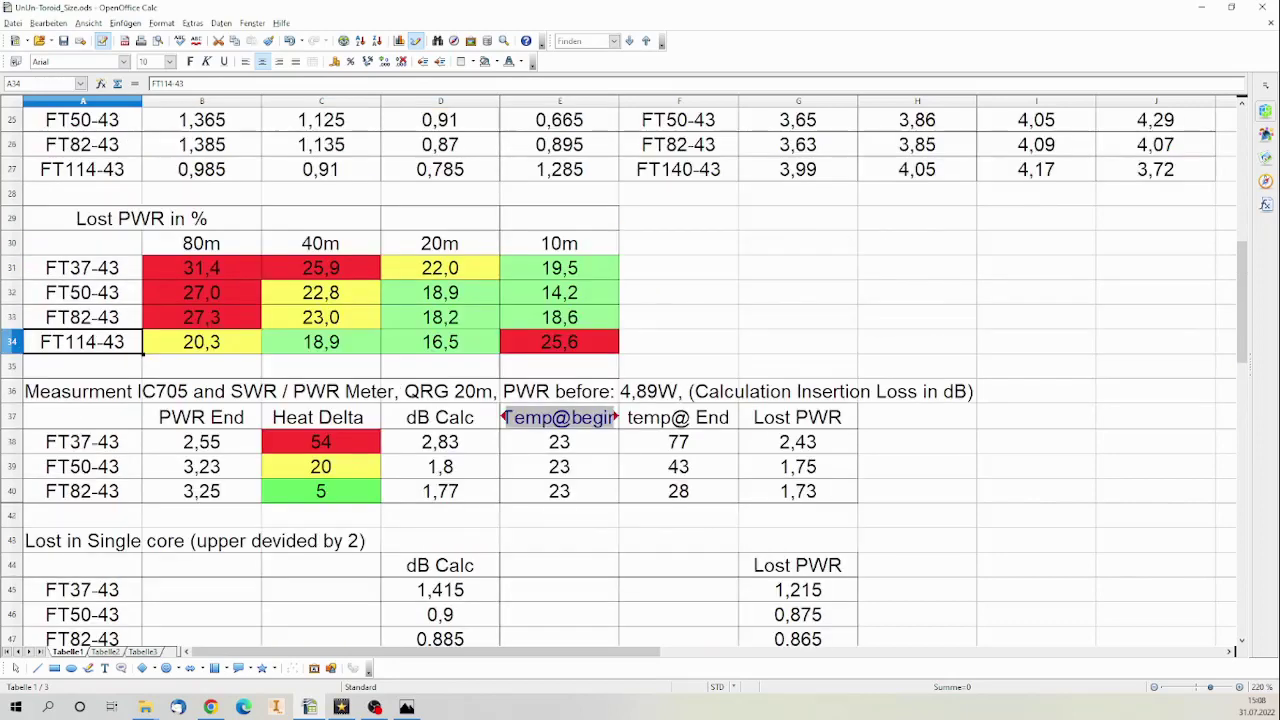